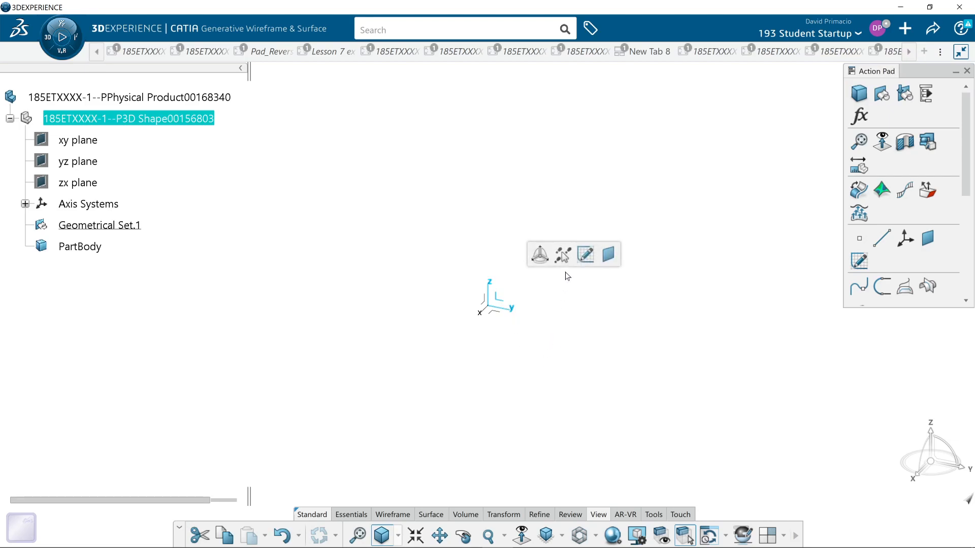
# Start a sketch on the yz plane of the axis system and orient the view normal to it.
pyautogui.click(585, 253)
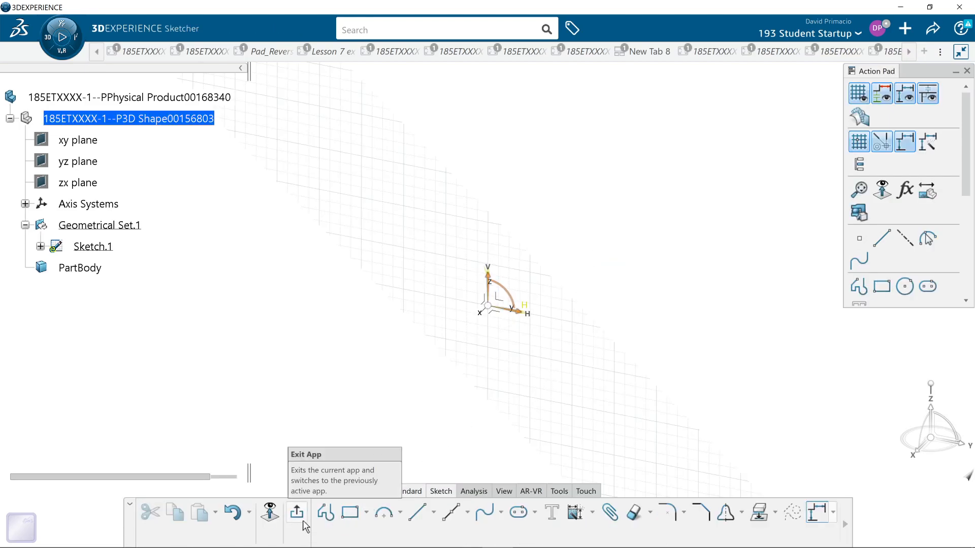
pyautogui.click(268, 516)
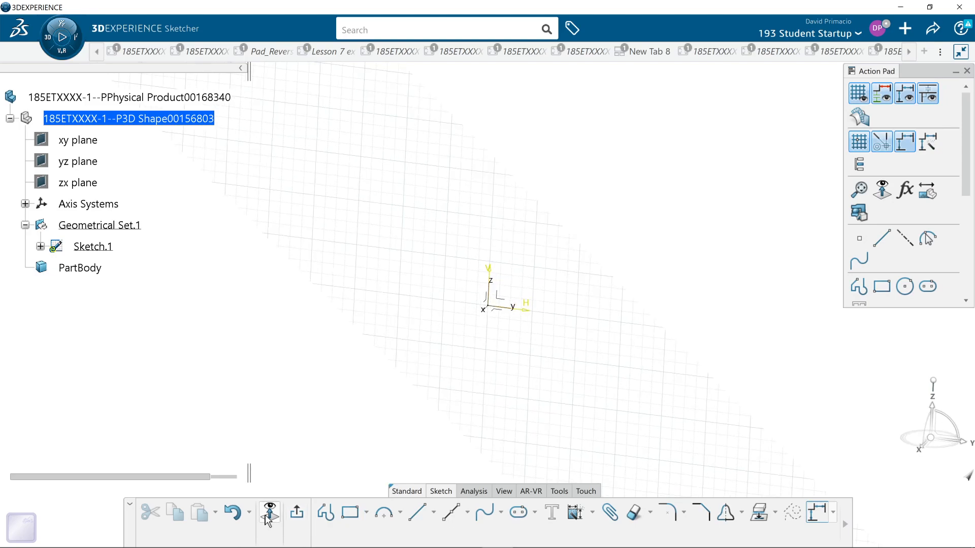
pyautogui.click(383, 515)
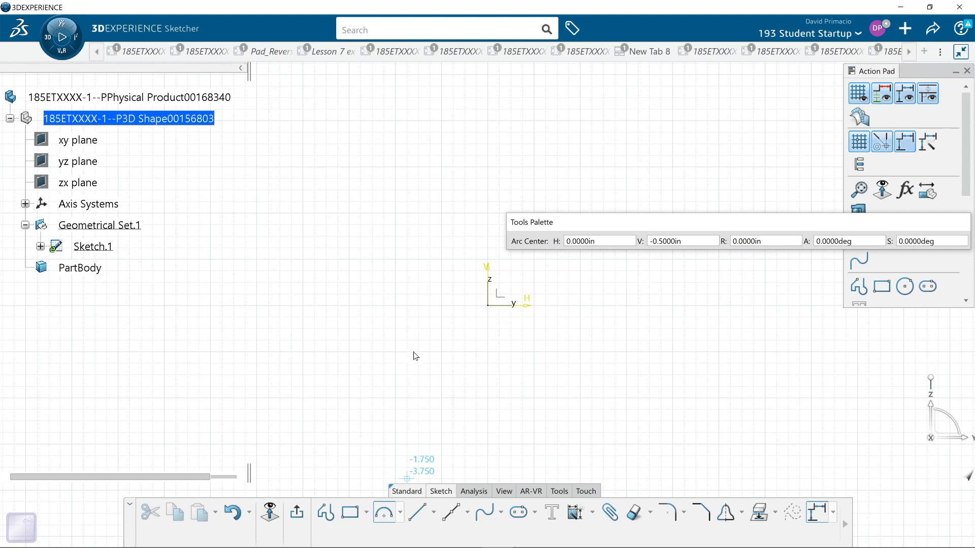
pyautogui.moveTo(426, 334); pyautogui.dragTo(258, 439, button='middle')
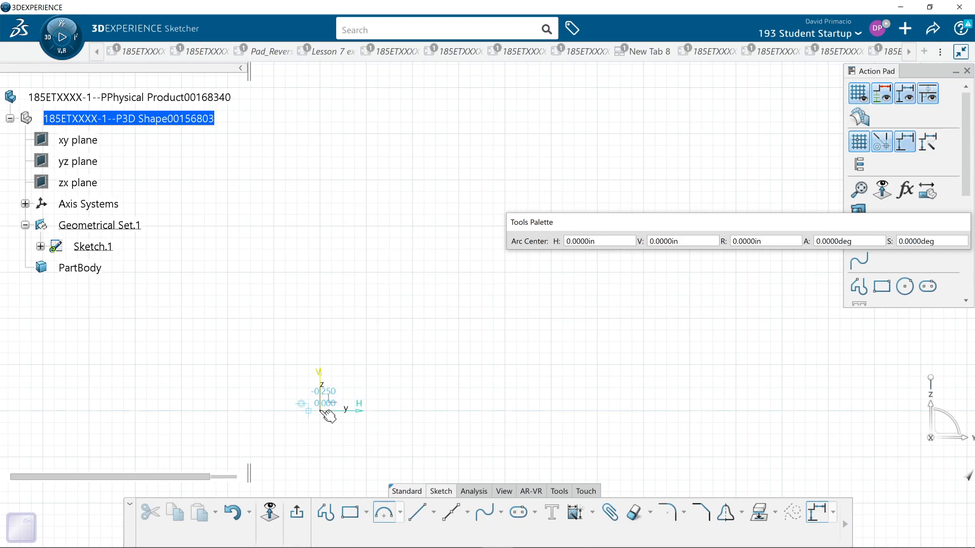
pyautogui.click(321, 411)
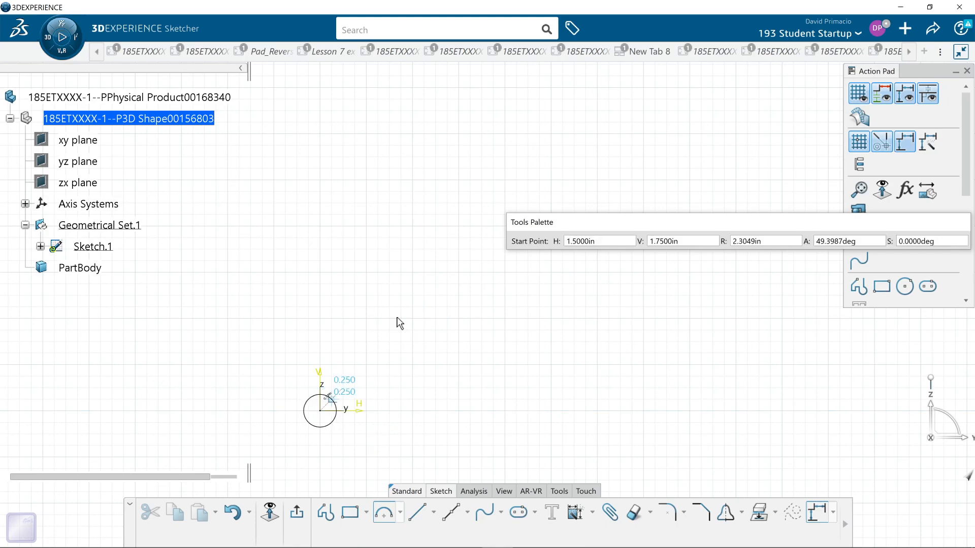
pyautogui.click(413, 320)
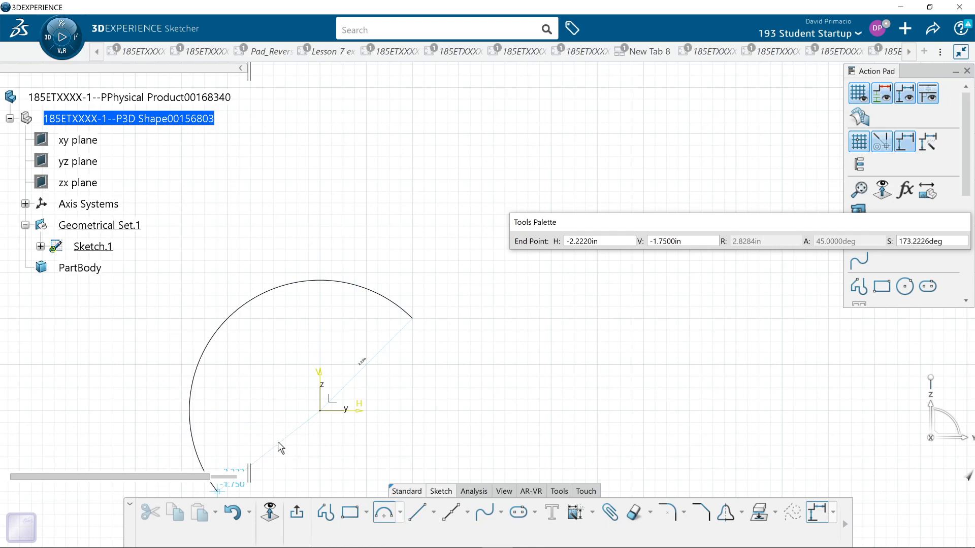
pyautogui.press('Escape')
pyautogui.moveTo(342, 424); pyautogui.dragTo(322, 364, button='middle')
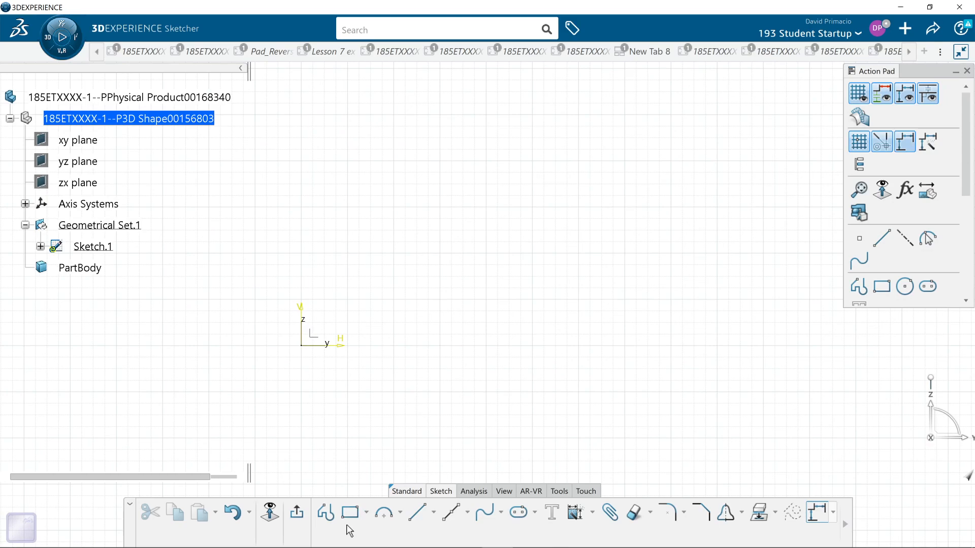
# Sketch a quarter arc of radius 2 in centred on the origin, from the vertical axis to the negative horizontal axis, and exit the sketch.
pyautogui.click(382, 514)
pyautogui.click(302, 345)
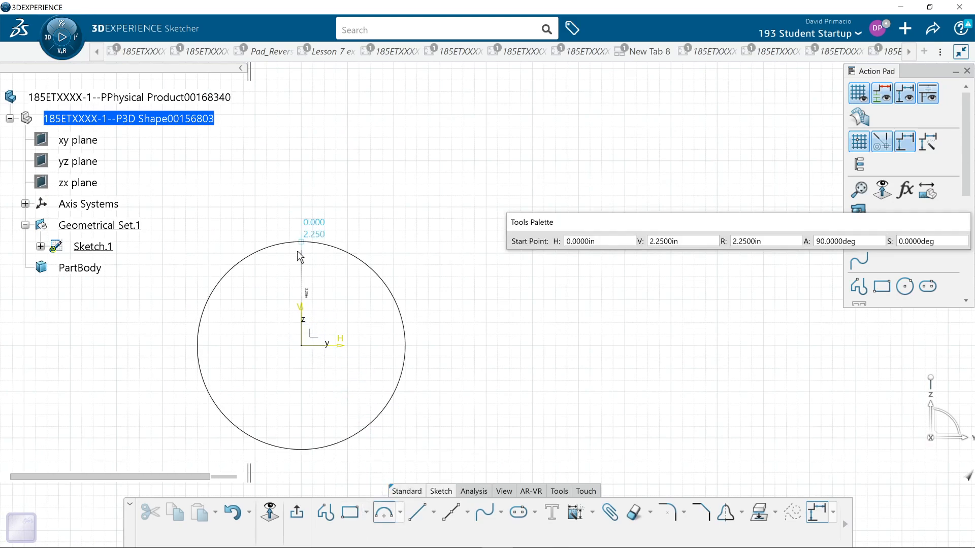
pyautogui.click(301, 258)
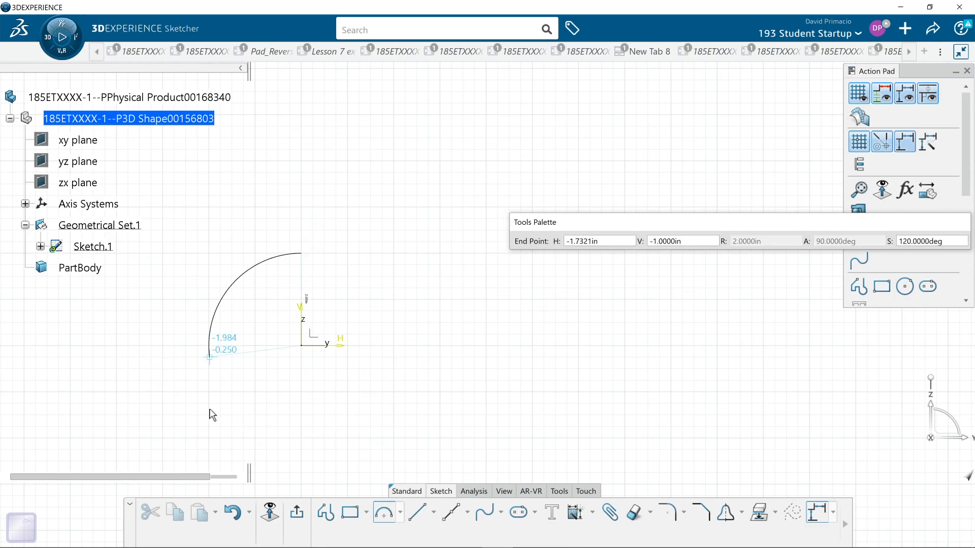
pyautogui.click(204, 343)
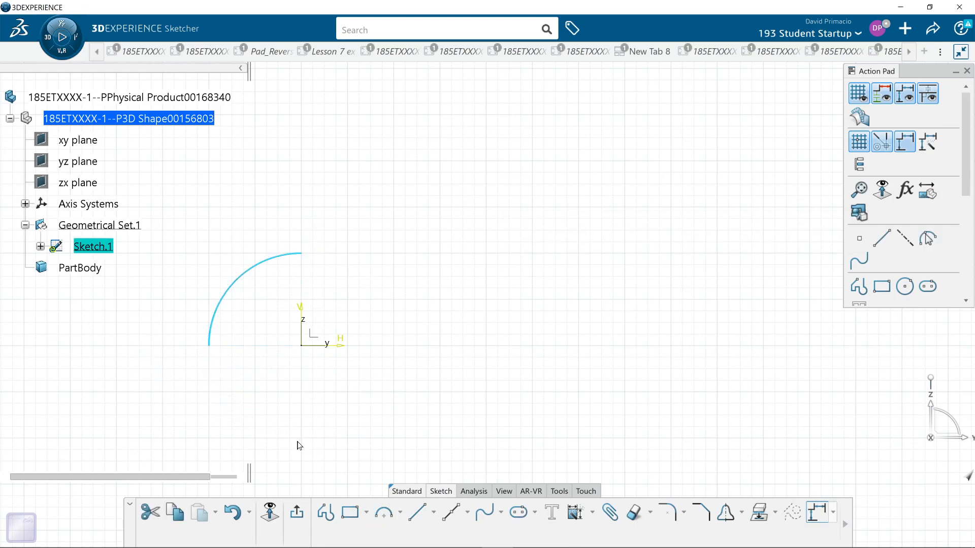
pyautogui.click(296, 511)
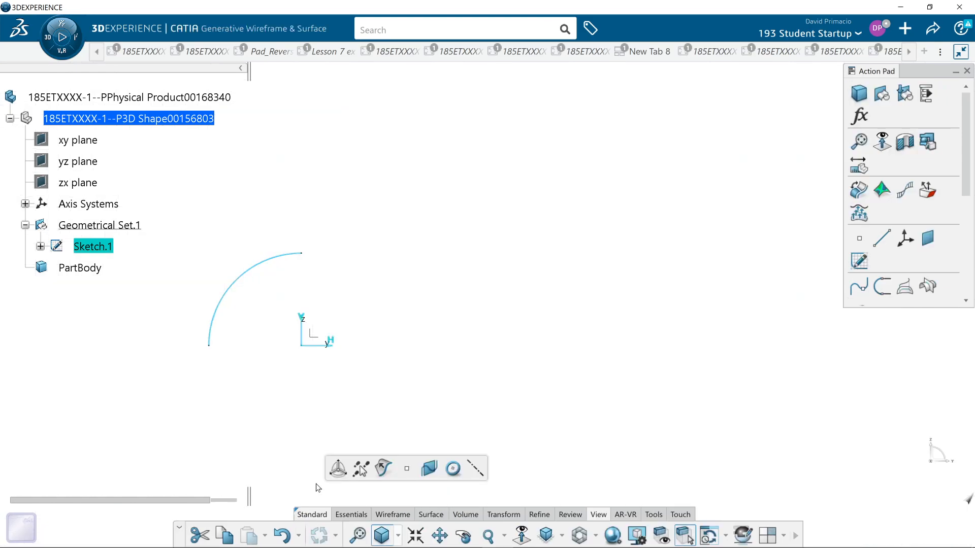
pyautogui.click(320, 336)
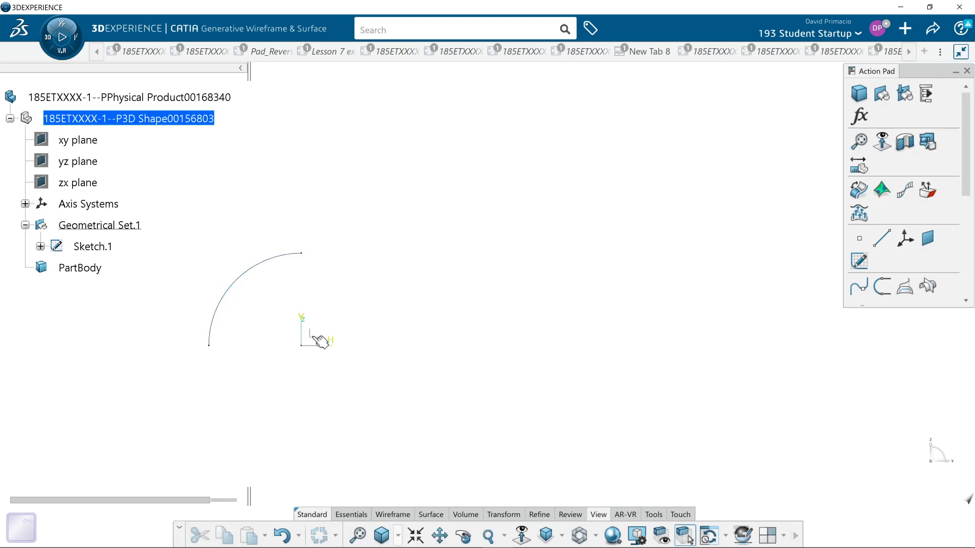
# Create a second sketch on the yz plane with a horizontal line starting at H 0.25 in, V 2 in, and exit it.
pyautogui.click(316, 340)
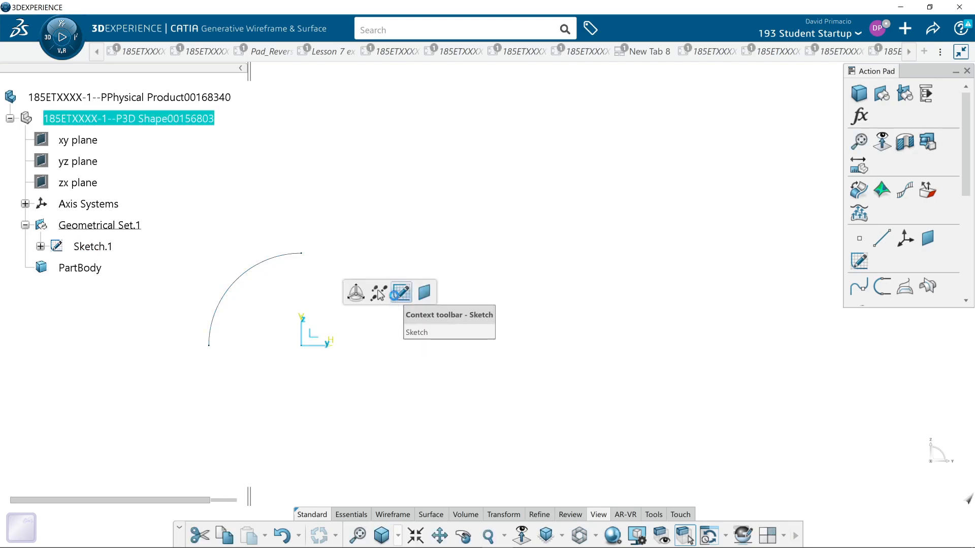
pyautogui.click(395, 296)
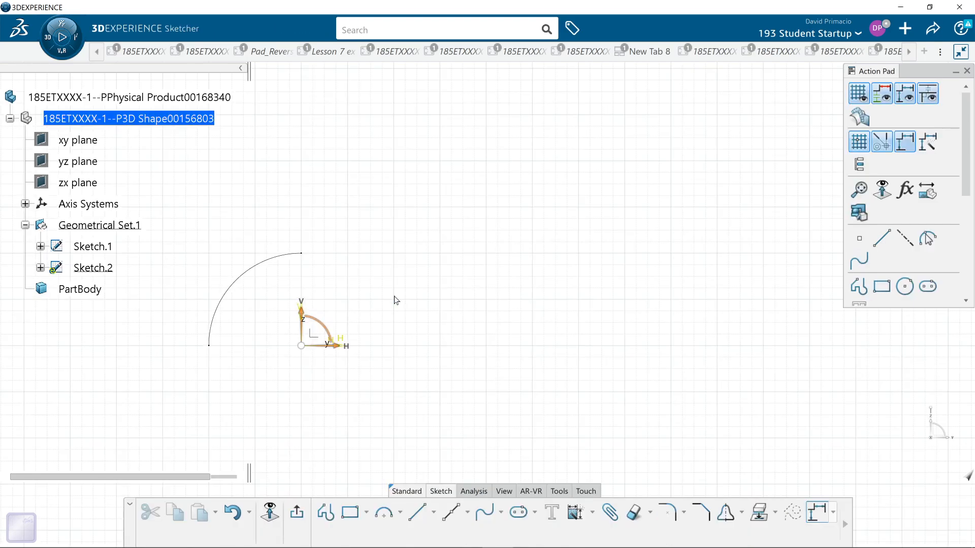
pyautogui.click(419, 513)
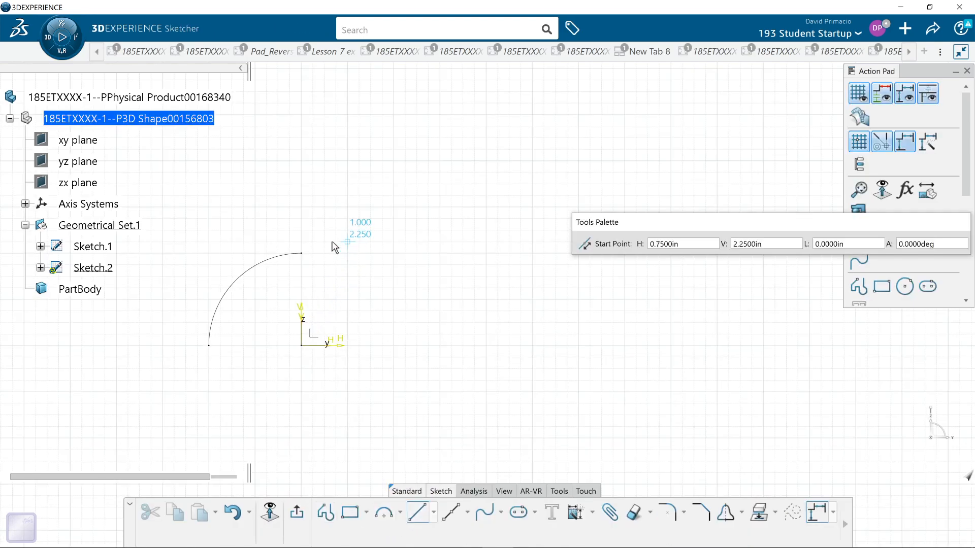
pyautogui.click(313, 253)
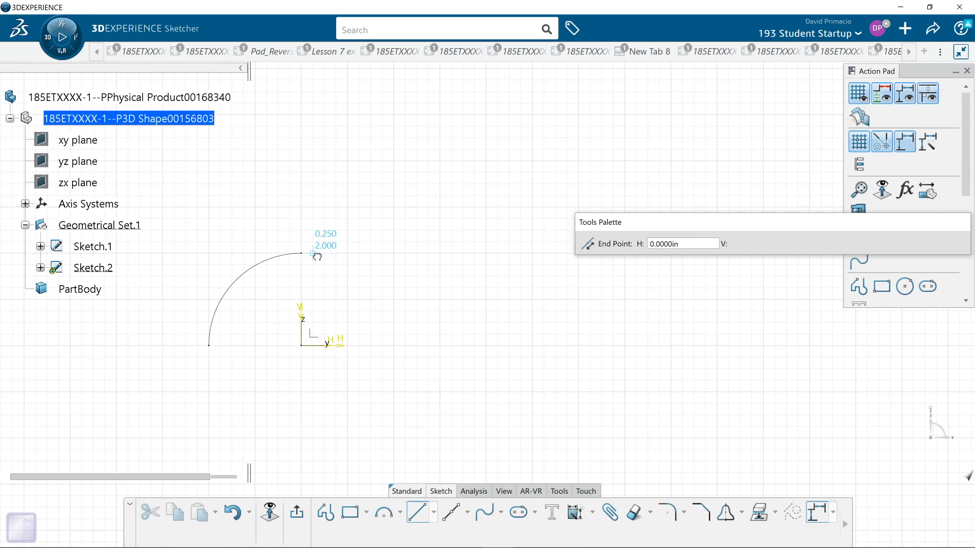
pyautogui.click(433, 259)
pyautogui.click(297, 512)
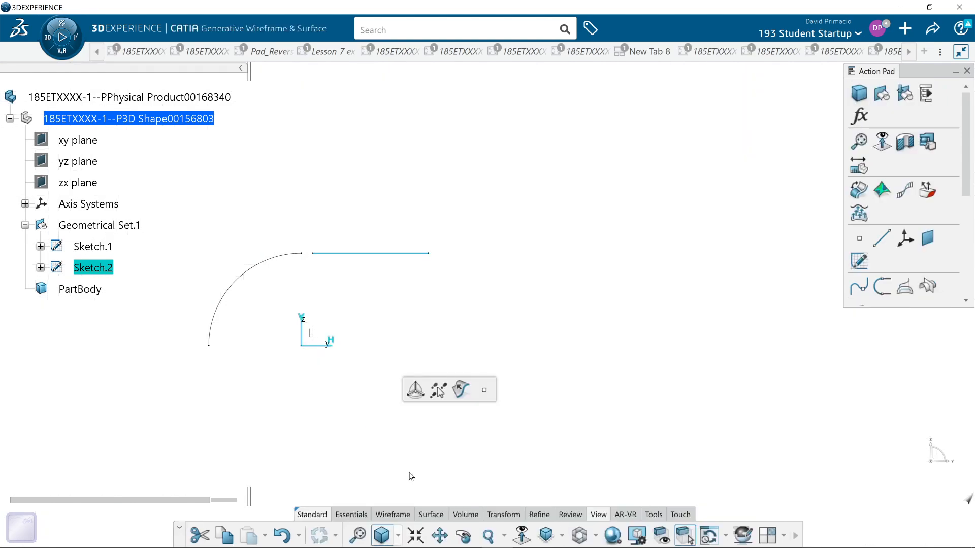
# Run the Connect Checker on the arc and the line using curve-curve connection and G0 continuity, from an isometric view.
pyautogui.click(546, 534)
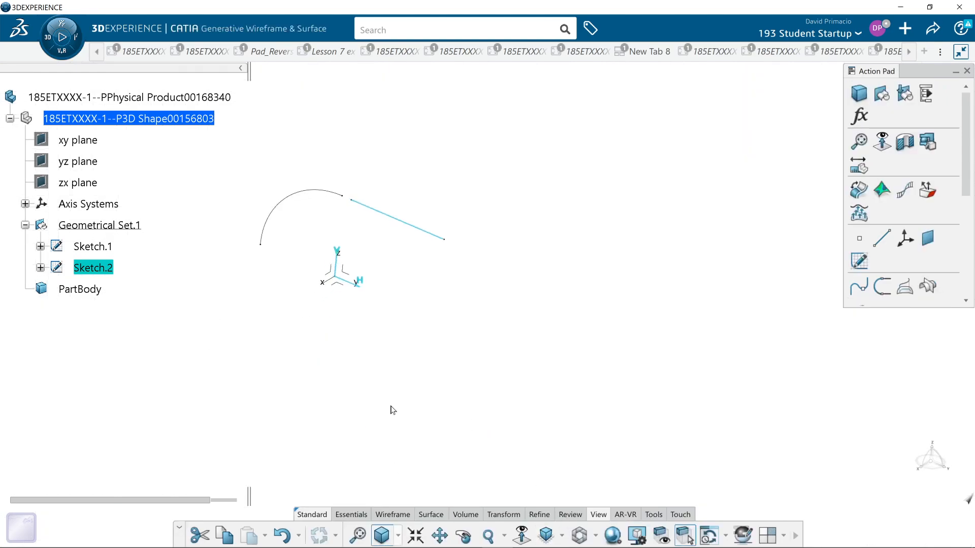
pyautogui.moveTo(354, 395); pyautogui.dragTo(546, 435, button='middle')
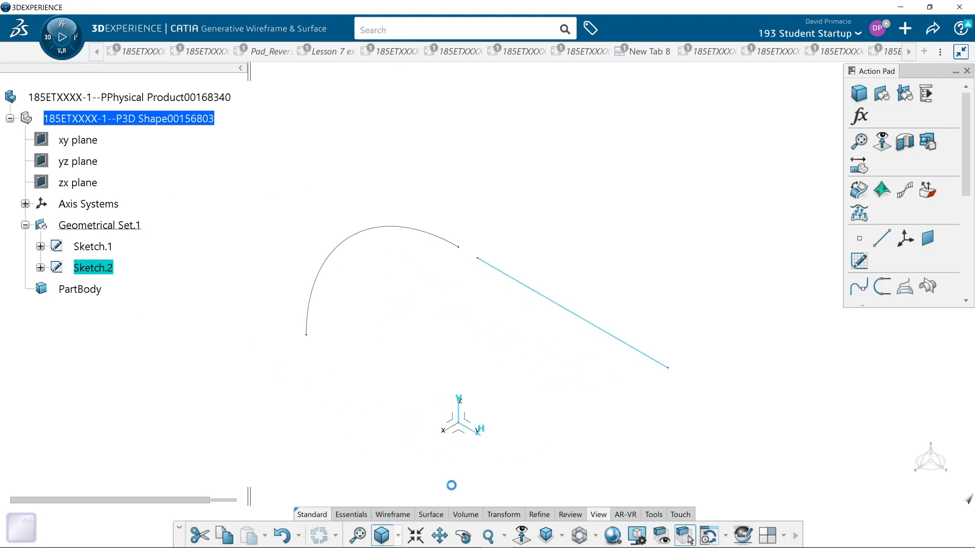
pyautogui.click(430, 493)
pyautogui.click(569, 519)
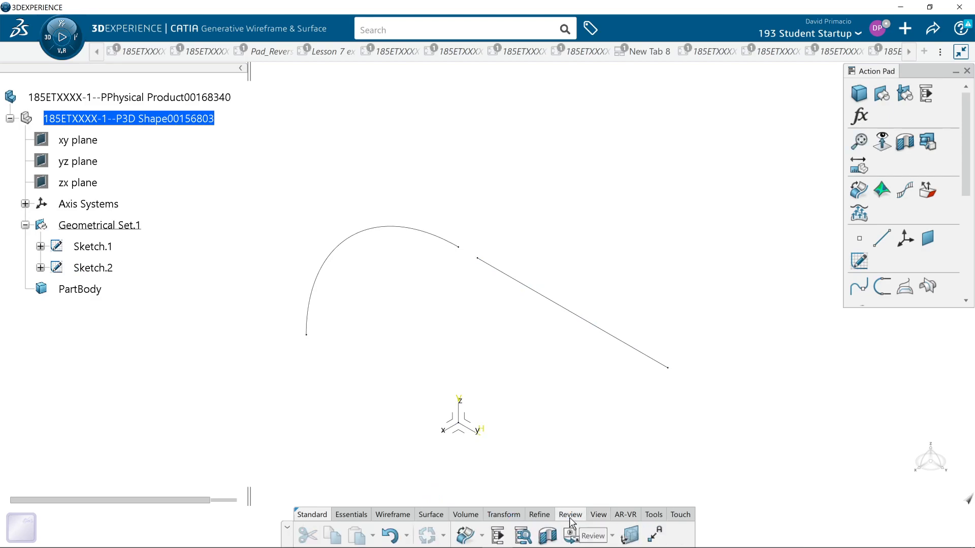
pyautogui.click(462, 539)
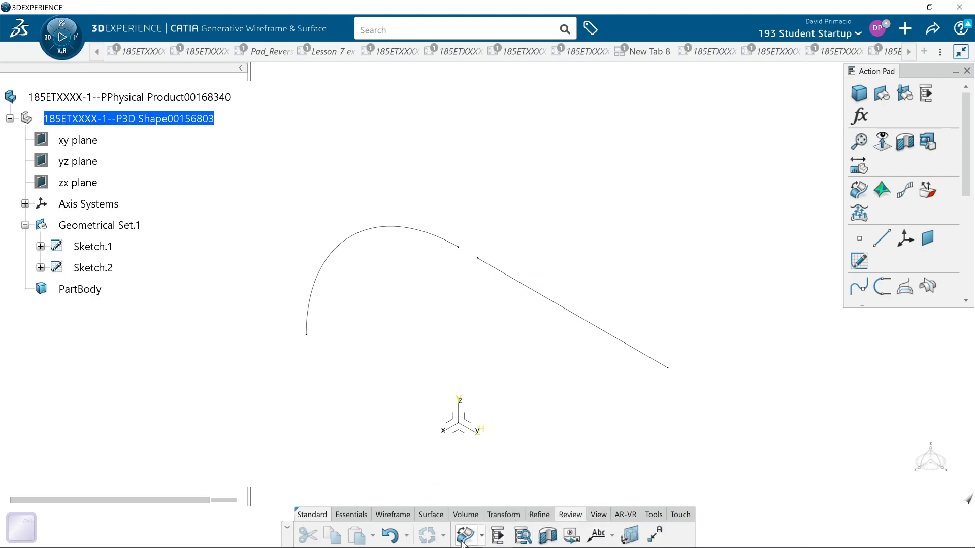
pyautogui.moveTo(492, 320); pyautogui.dragTo(345, 251, button='middle')
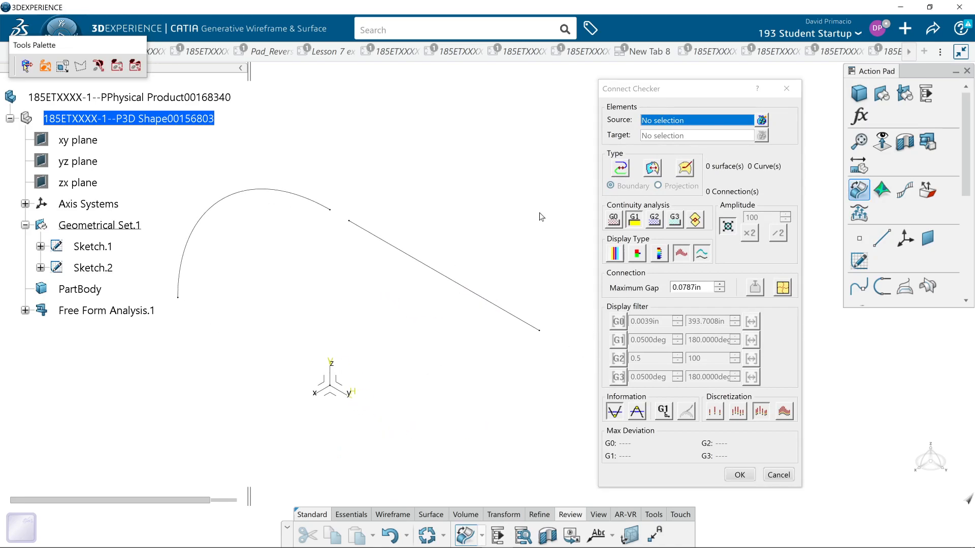
pyautogui.click(621, 170)
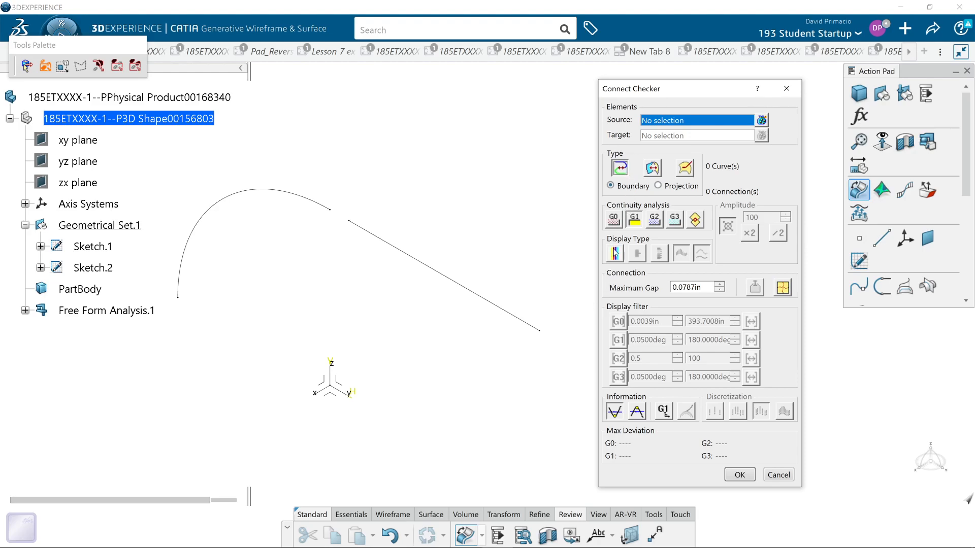
pyautogui.click(615, 220)
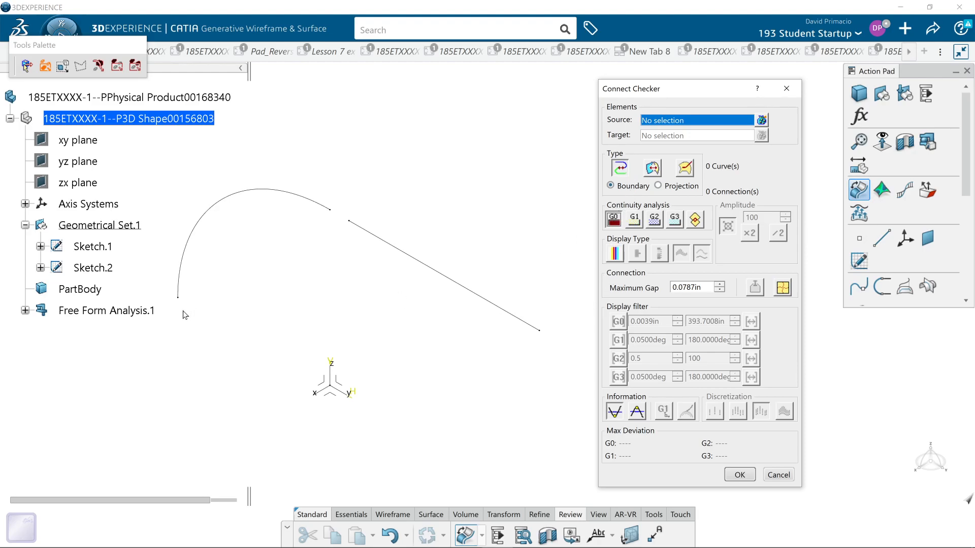
pyautogui.click(210, 217)
pyautogui.click(390, 245)
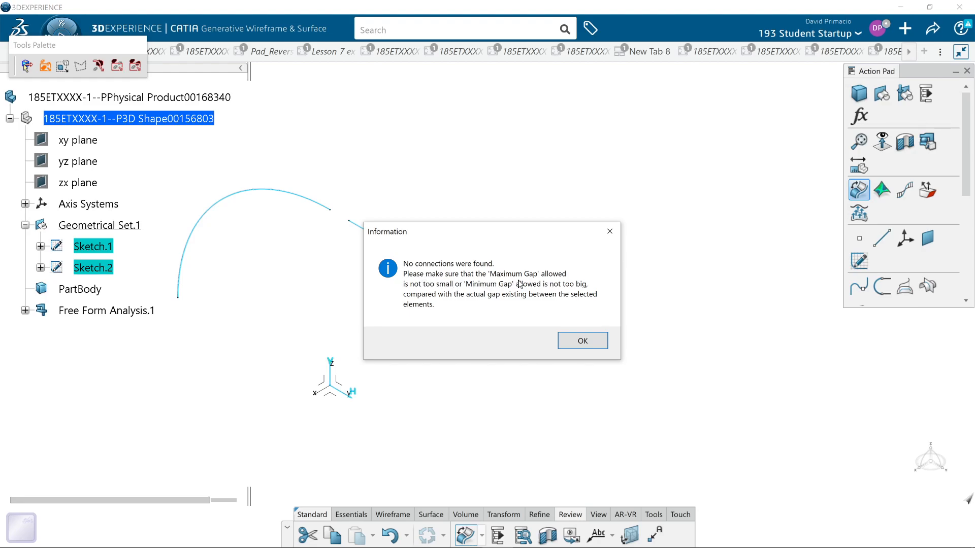
pyautogui.click(583, 341)
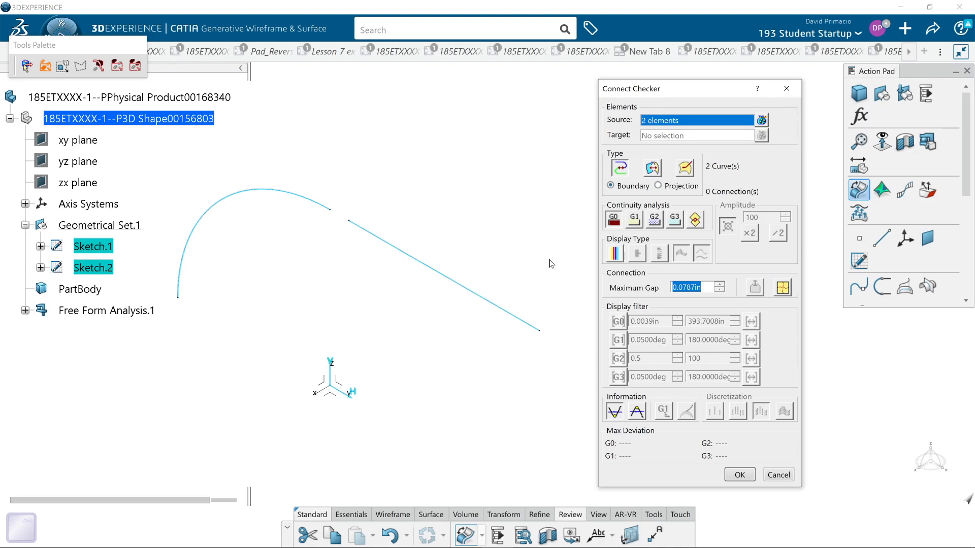
# Switch the Connect Checker to G1 continuity, clear the curve selection and cancel the analysis.
pyautogui.click(636, 219)
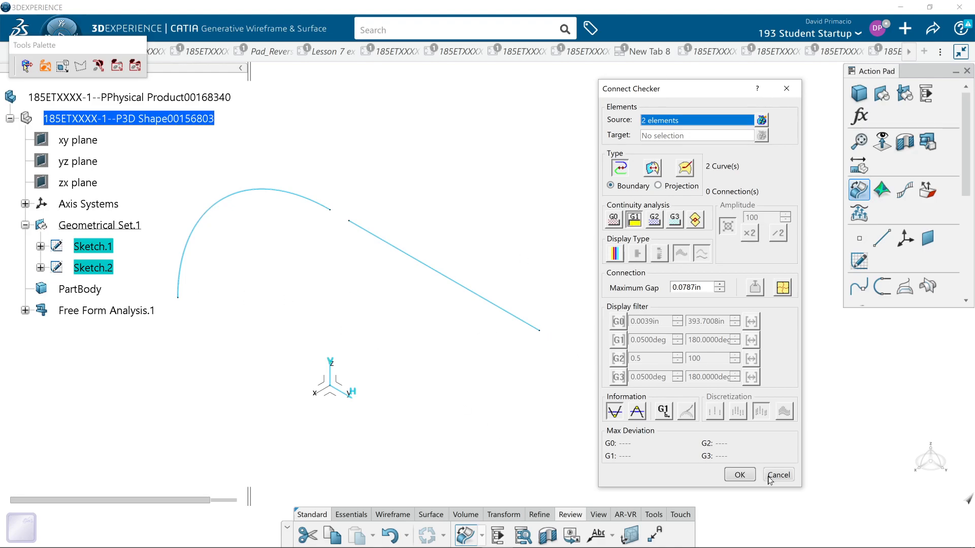
pyautogui.click(584, 338)
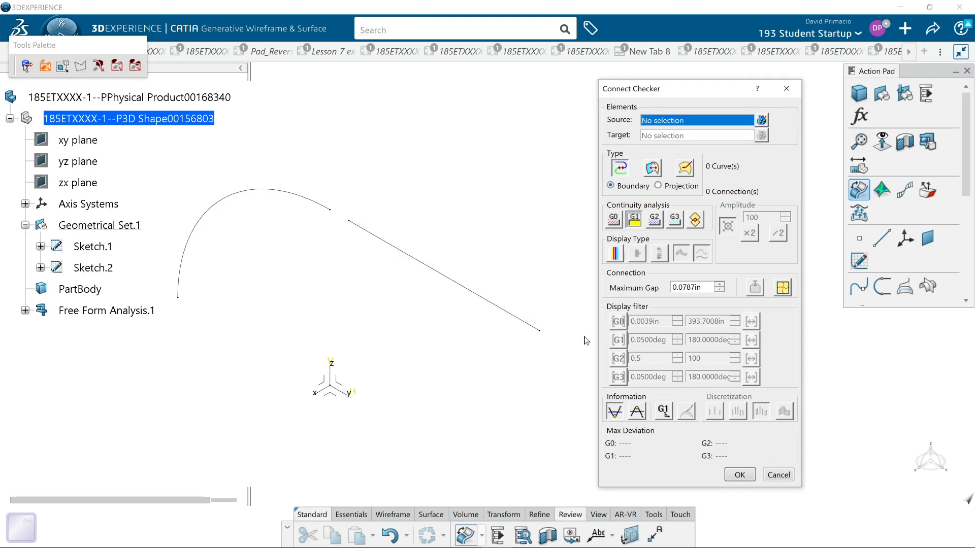
pyautogui.click(779, 475)
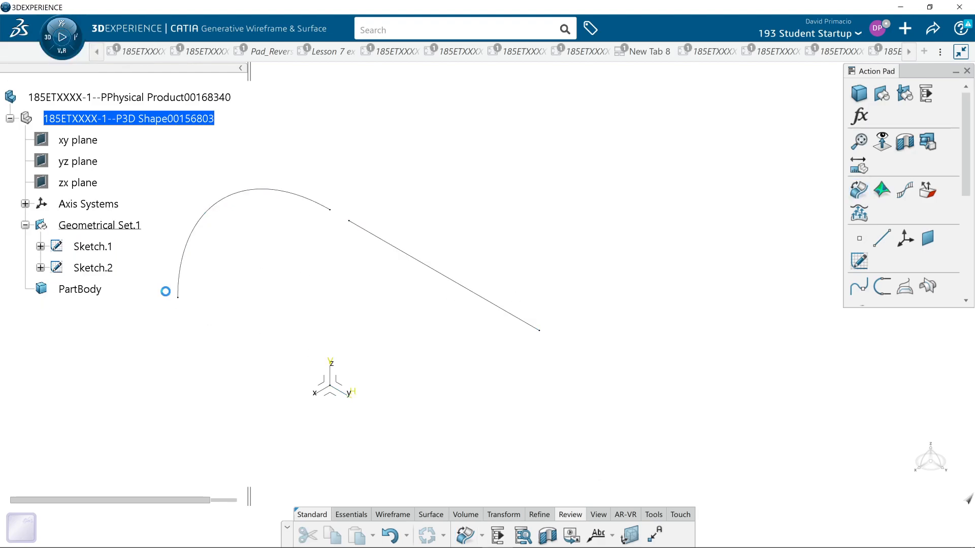
# Run the Connect Checker on the preselected arc and line sketches, switch it to G0 continuity and cancel the analysis.
pyautogui.click(104, 247)
pyautogui.keyDown('ctrl'); pyautogui.click(96, 289); pyautogui.keyUp('ctrl')
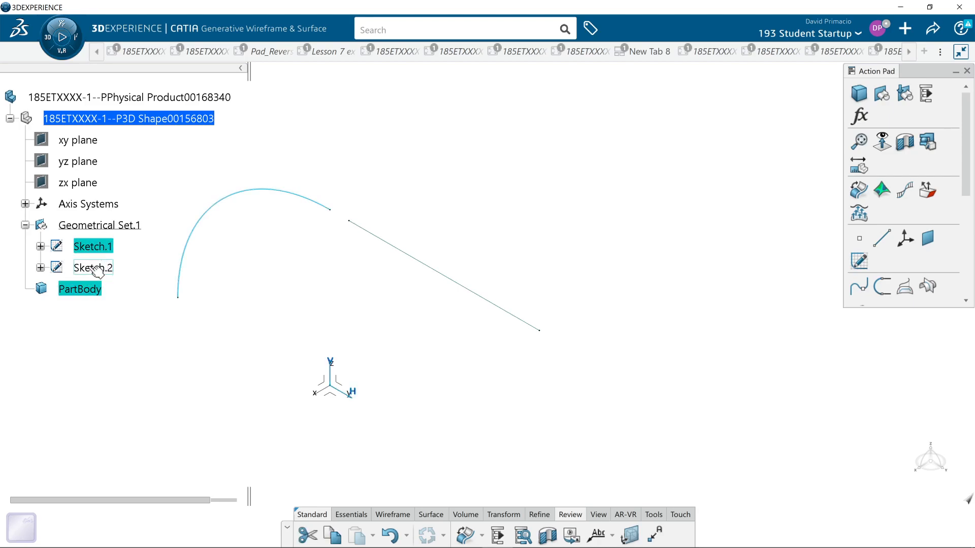
pyautogui.click(80, 268)
pyautogui.keyDown('ctrl'); pyautogui.click(95, 245); pyautogui.keyUp('ctrl')
pyautogui.click(465, 535)
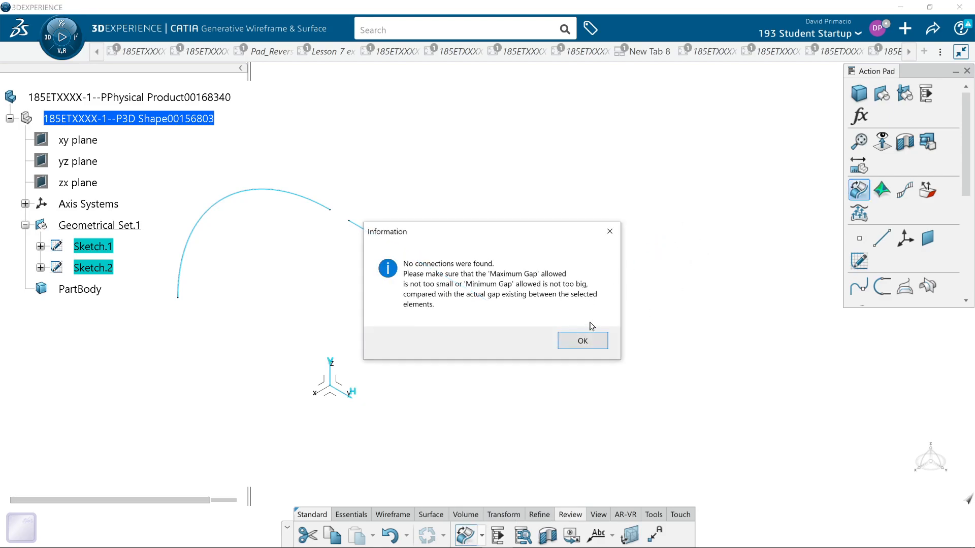
pyautogui.click(582, 342)
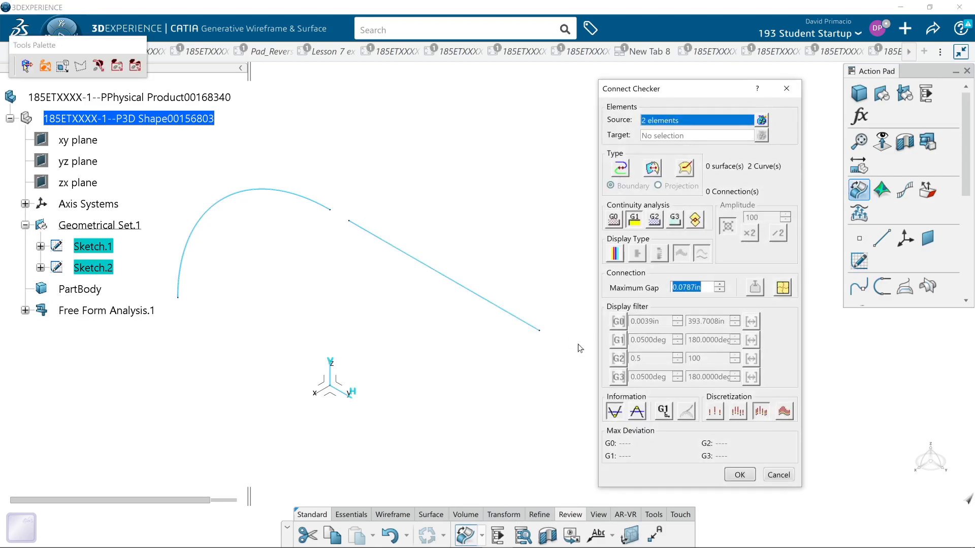
pyautogui.click(613, 220)
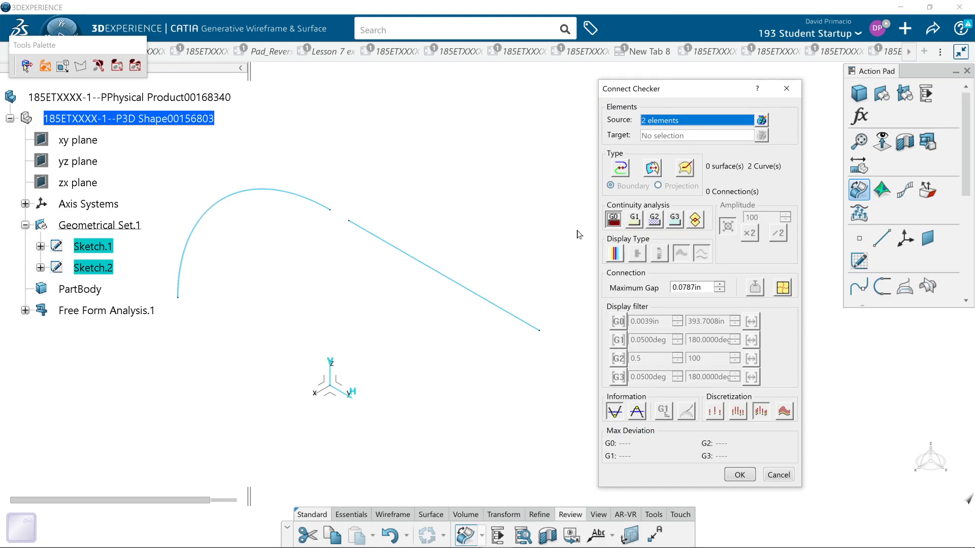
pyautogui.moveTo(351, 329); pyautogui.dragTo(341, 393, button='middle')
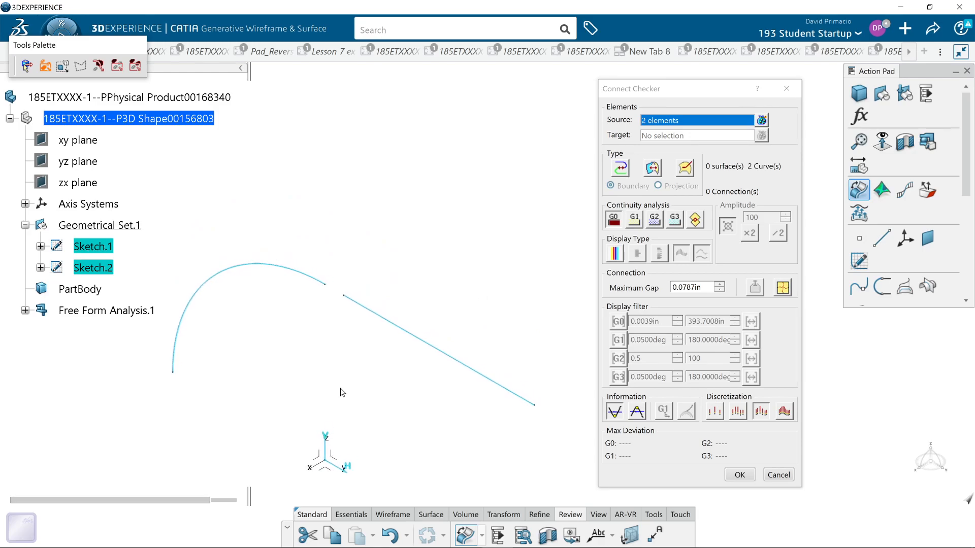
pyautogui.click(762, 479)
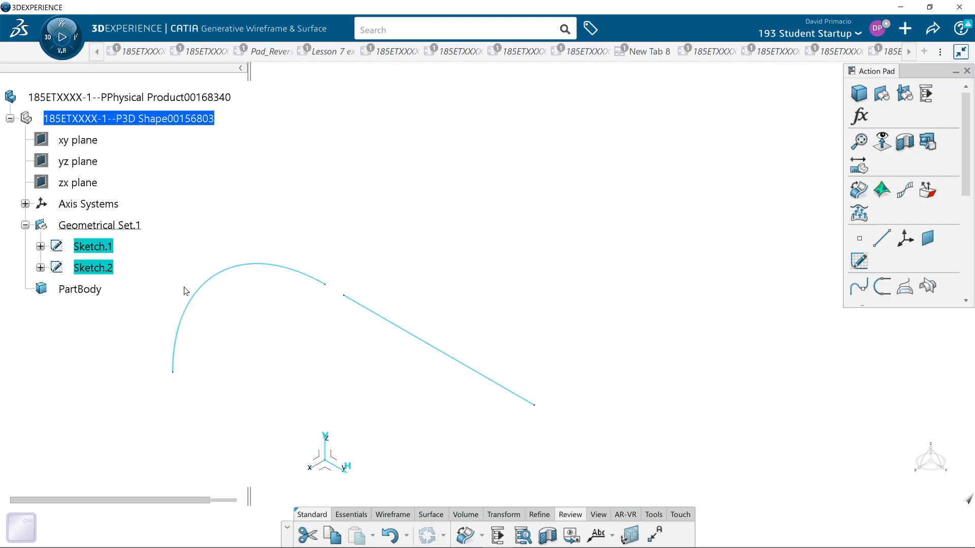
# Create a Connect Checker analysis with G1 continuity on the preselected arc and line sketches and keep it.
pyautogui.click(465, 534)
pyautogui.moveTo(443, 241); pyautogui.dragTo(405, 133)
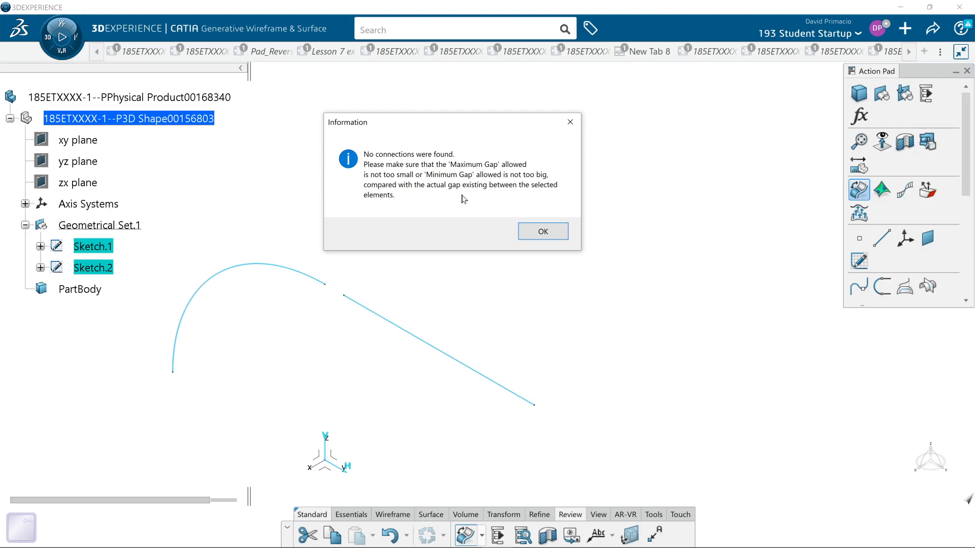
pyautogui.click(543, 232)
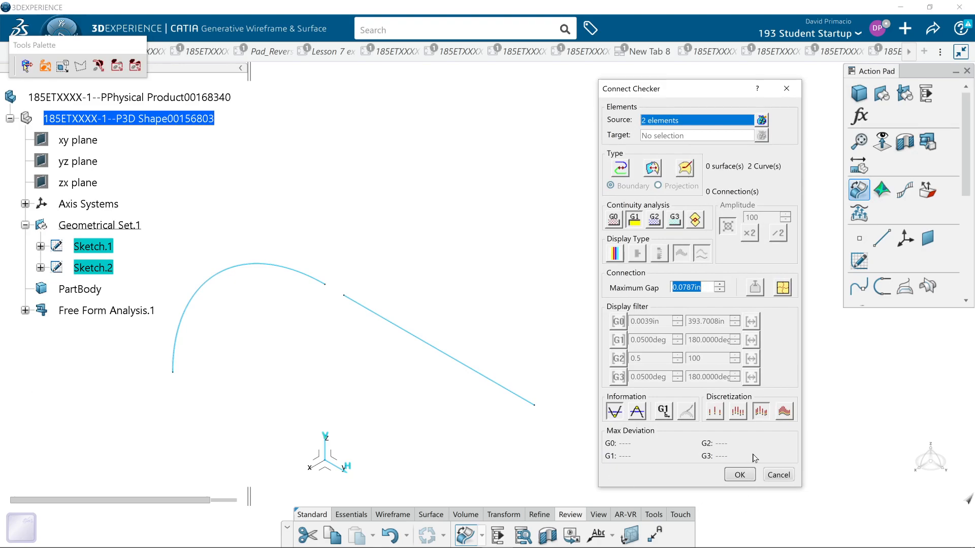
pyautogui.click(739, 474)
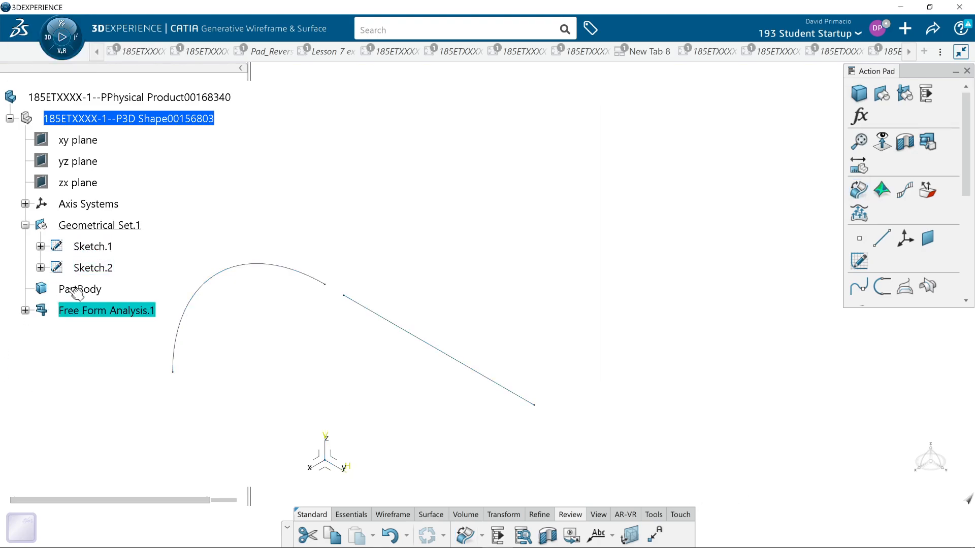
# Edit Sketch.2 by moving the line's start point onto the arc's end point, and exit the sketch.
pyautogui.doubleClick(91, 269)
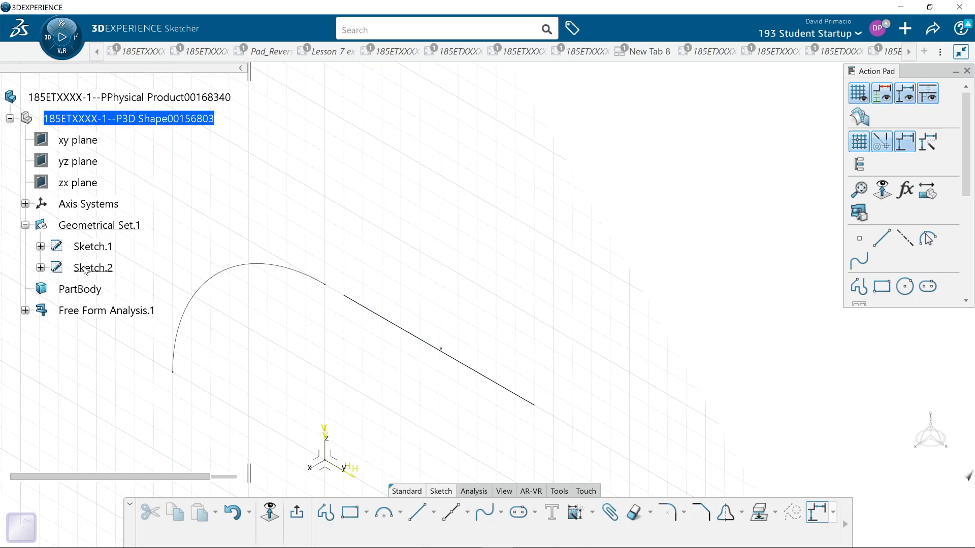
pyautogui.moveTo(344, 295); pyautogui.dragTo(325, 285)
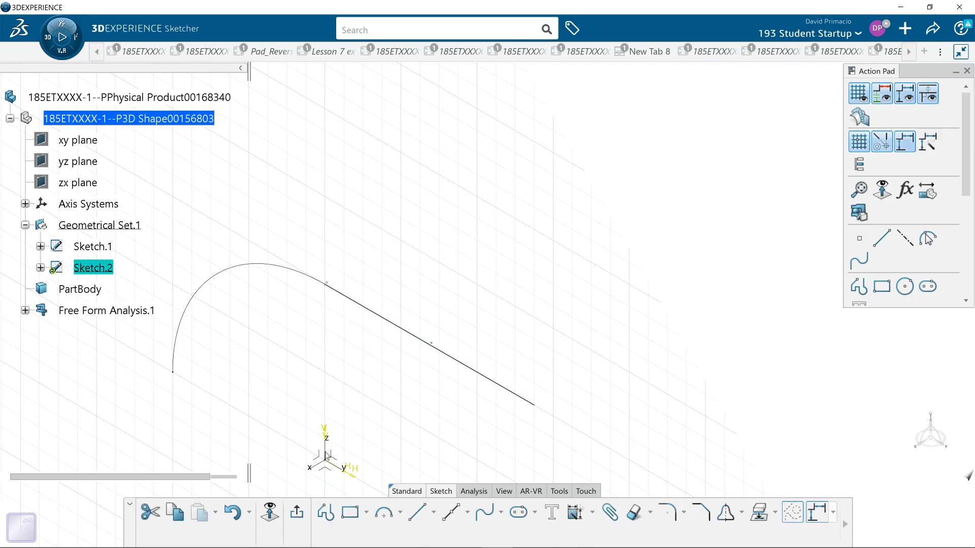
pyautogui.click(296, 513)
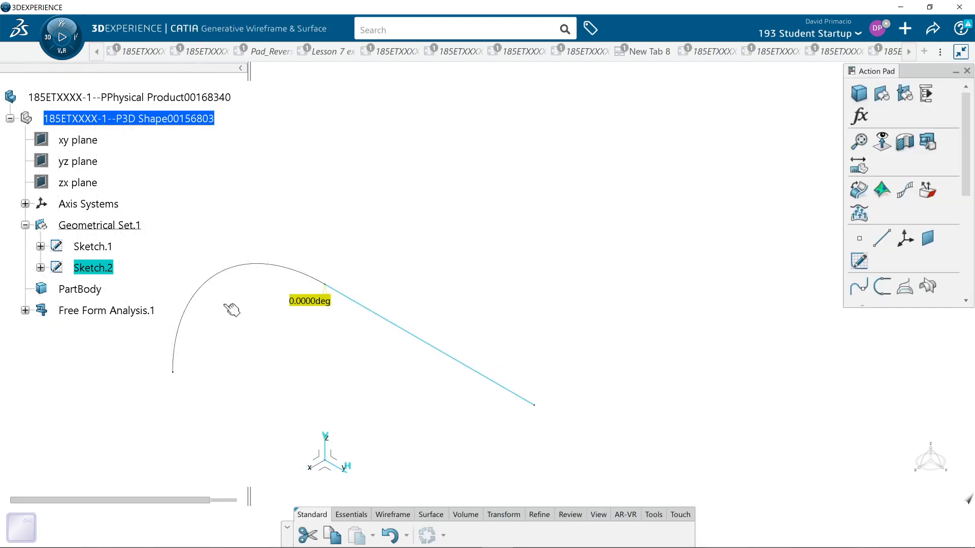
# Reopen the saved Connect Checker analysis, check the arc-line connection with G0 and G1 continuity, and accept it with G1.
pyautogui.click(26, 312)
pyautogui.click(25, 311)
pyautogui.click(24, 311)
pyautogui.click(25, 311)
pyautogui.click(25, 311)
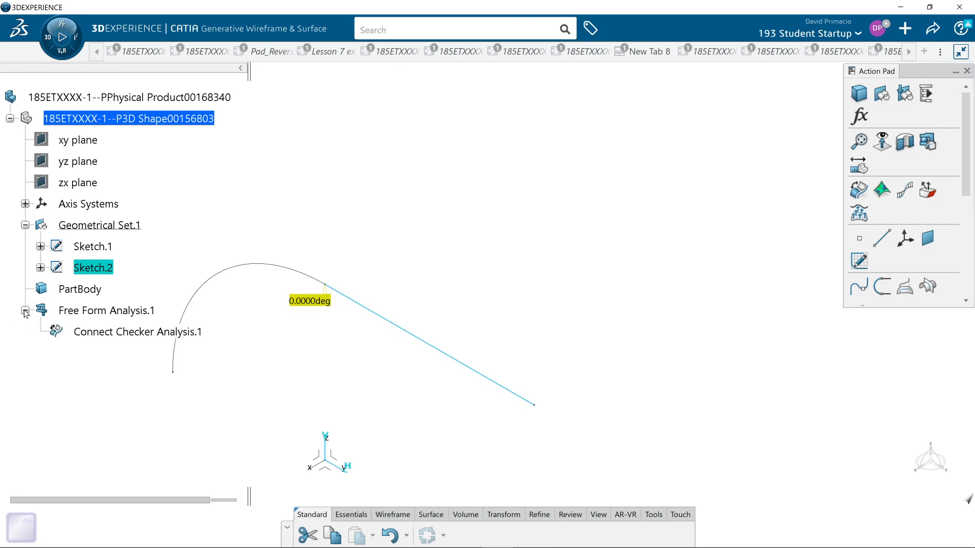
pyautogui.click(120, 333)
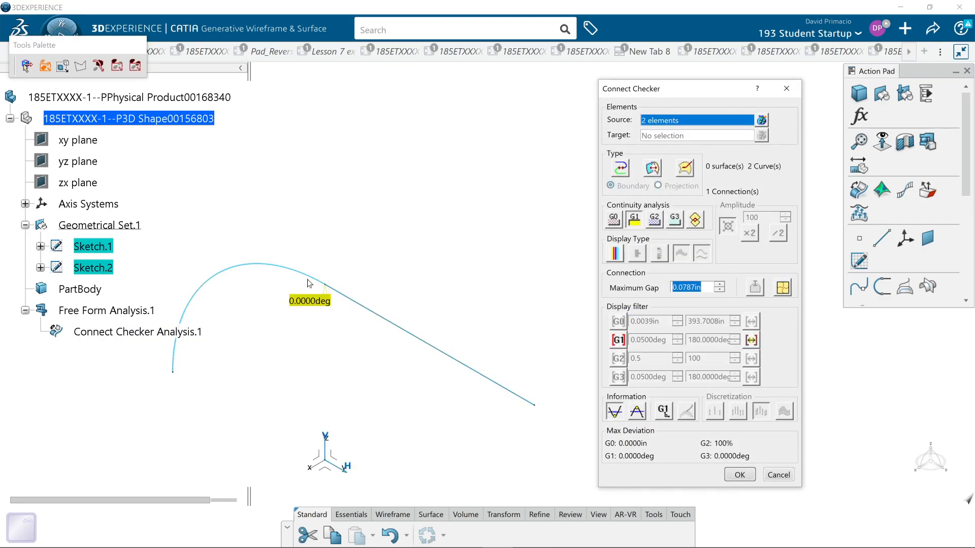
pyautogui.click(614, 221)
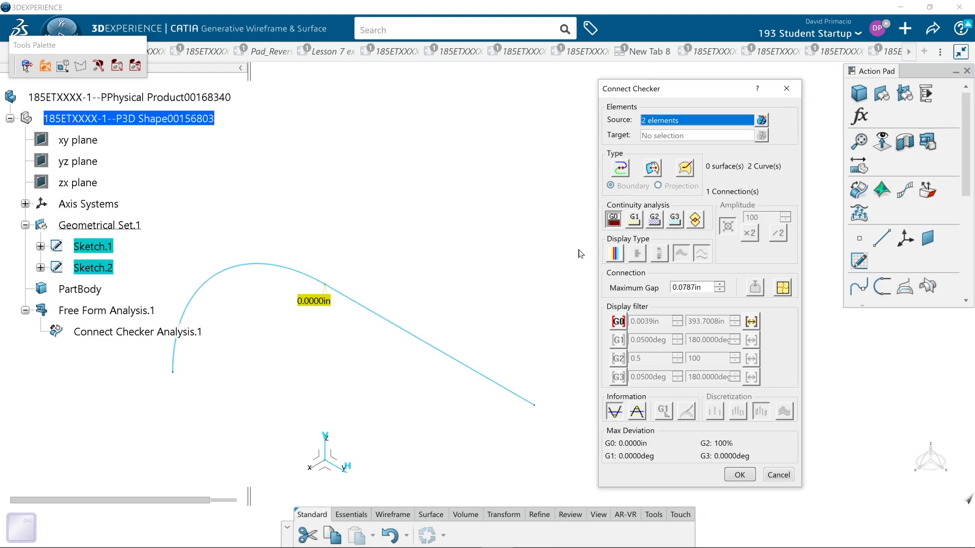
pyautogui.click(634, 219)
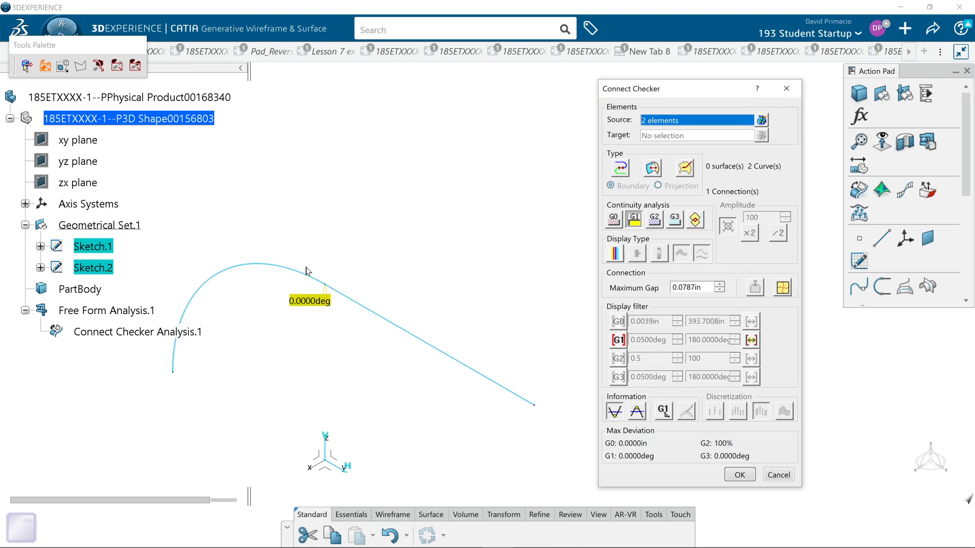
pyautogui.click(753, 477)
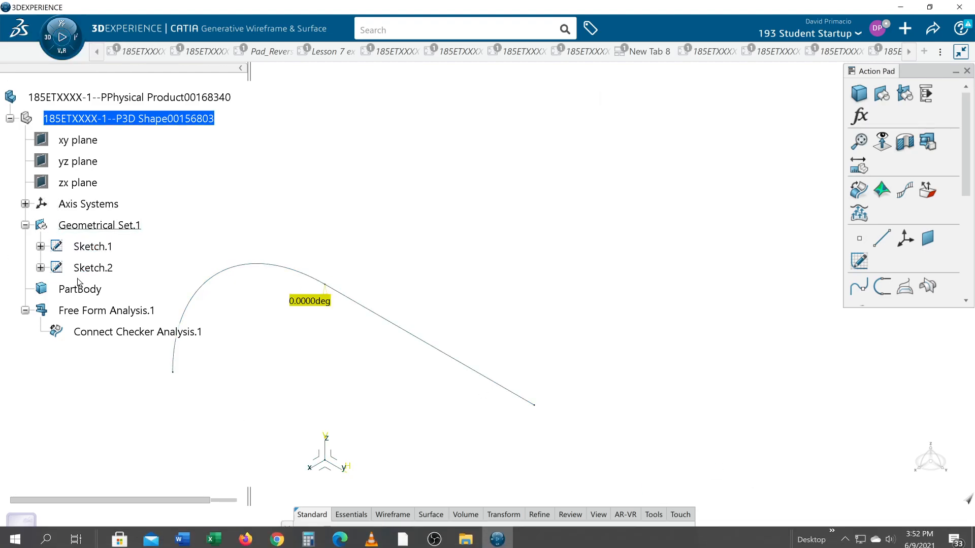
# In Sketch.2, delete the line's horizontal constraint, raise its free endpoint to tilt it about 24.4 deg, and exit the sketch.
pyautogui.doubleClick(86, 269)
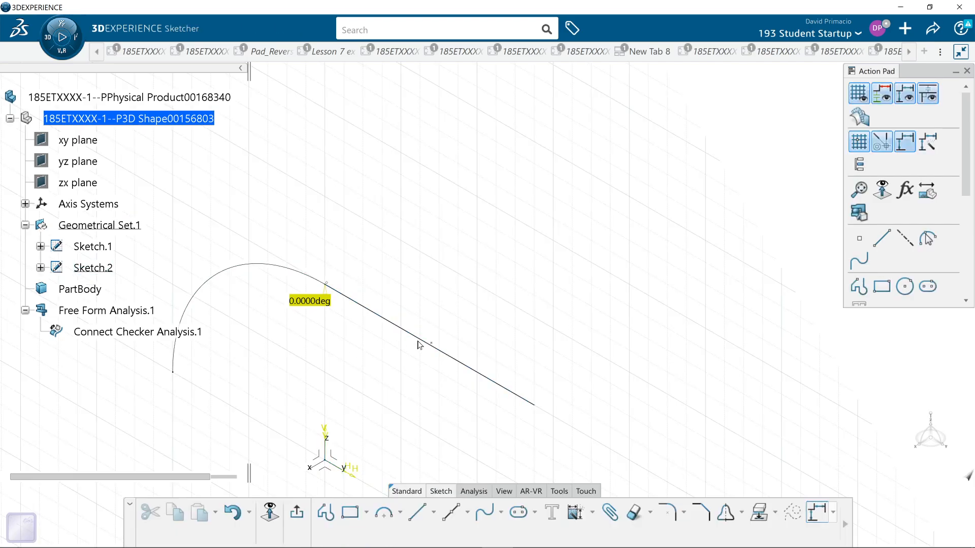
pyautogui.click(432, 344)
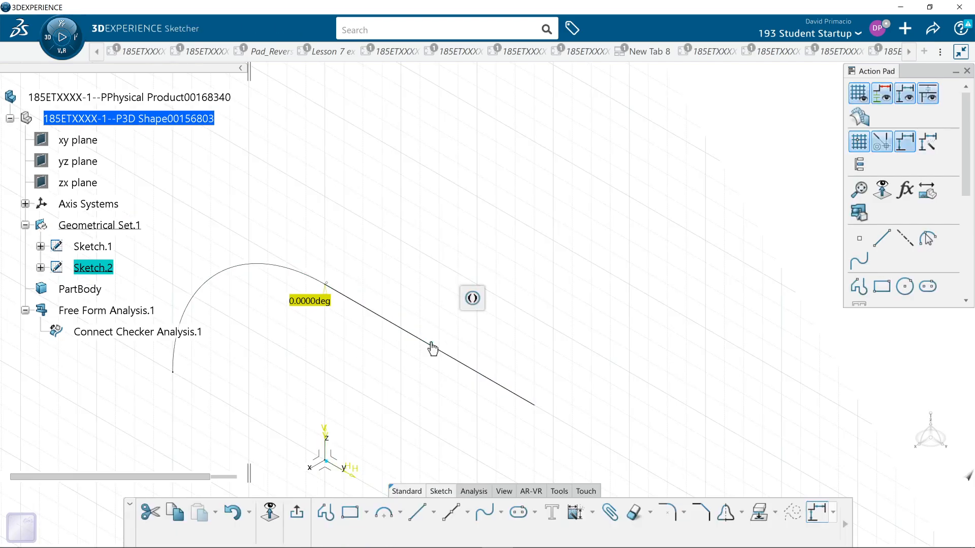
pyautogui.press('Delete')
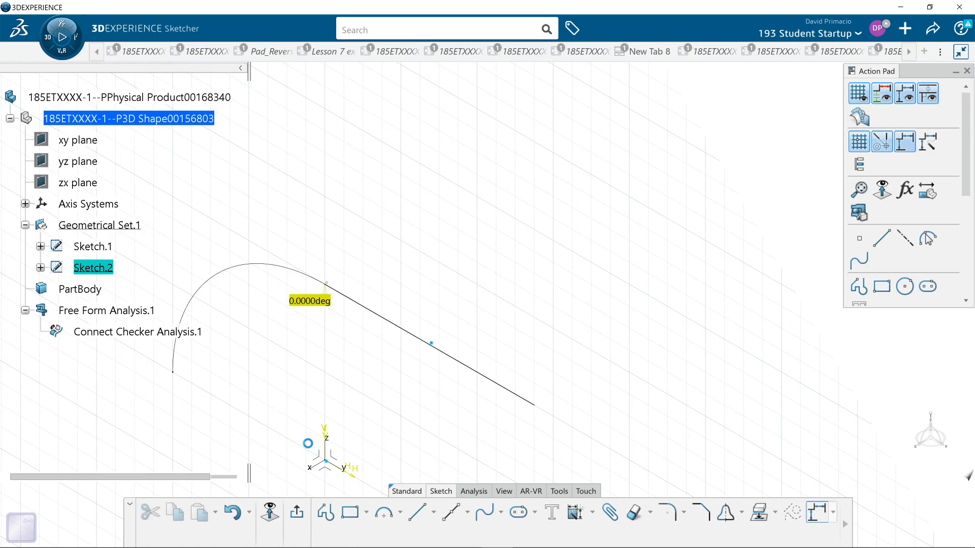
pyautogui.click(536, 406)
pyautogui.moveTo(540, 338); pyautogui.dragTo(534, 297)
pyautogui.click(297, 511)
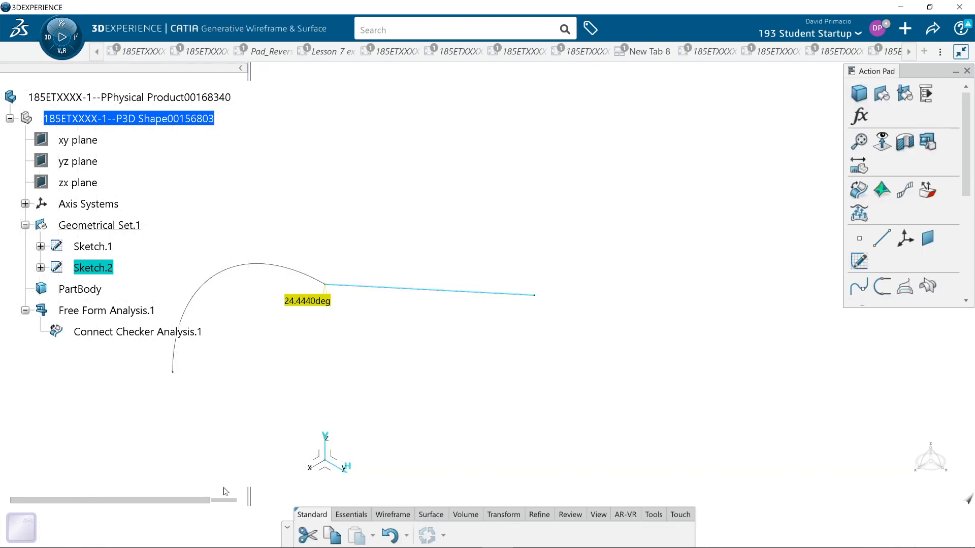
# Reopen the Connect Checker analysis to examine the G1 deviation between the arc and the tilted line, and cancel it.
pyautogui.doubleClick(96, 333)
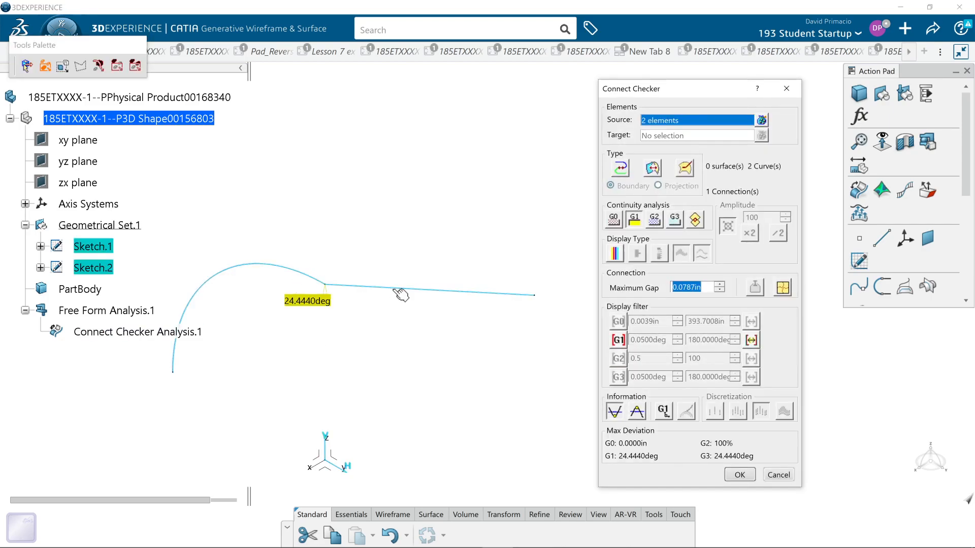
pyautogui.moveTo(418, 376); pyautogui.dragTo(454, 401, button='middle')
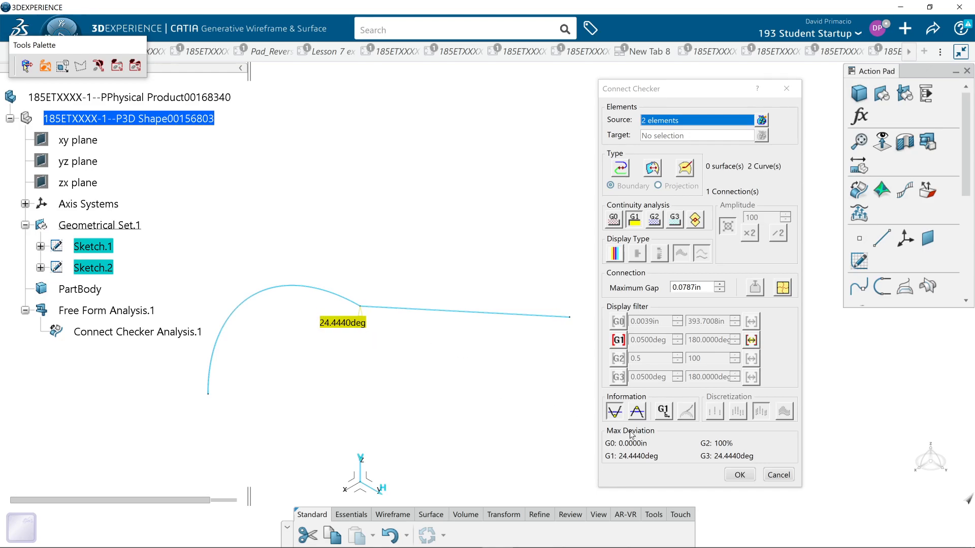
pyautogui.click(778, 475)
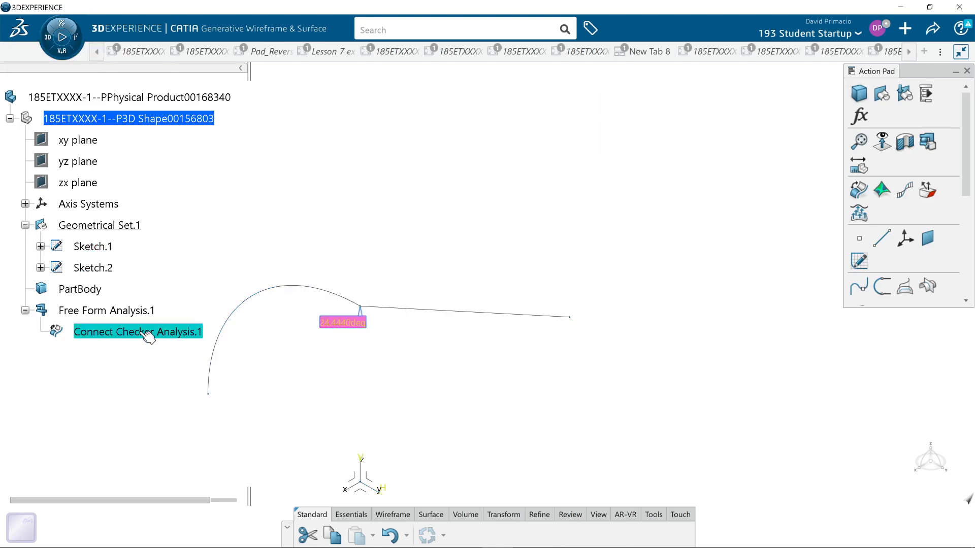
# Reopen Sketch.2, view it normal to the sketch plane and delete the tilted line.
pyautogui.doubleClick(108, 269)
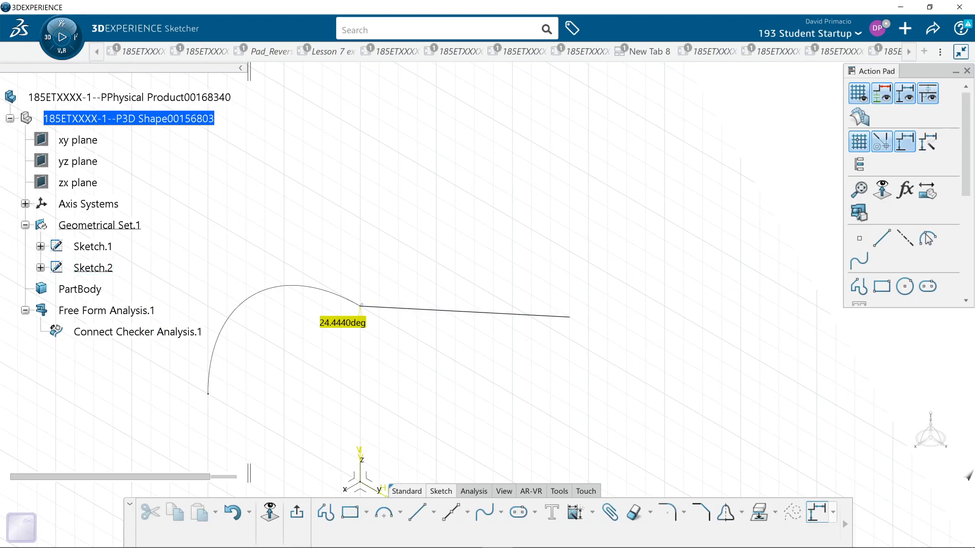
pyautogui.click(269, 513)
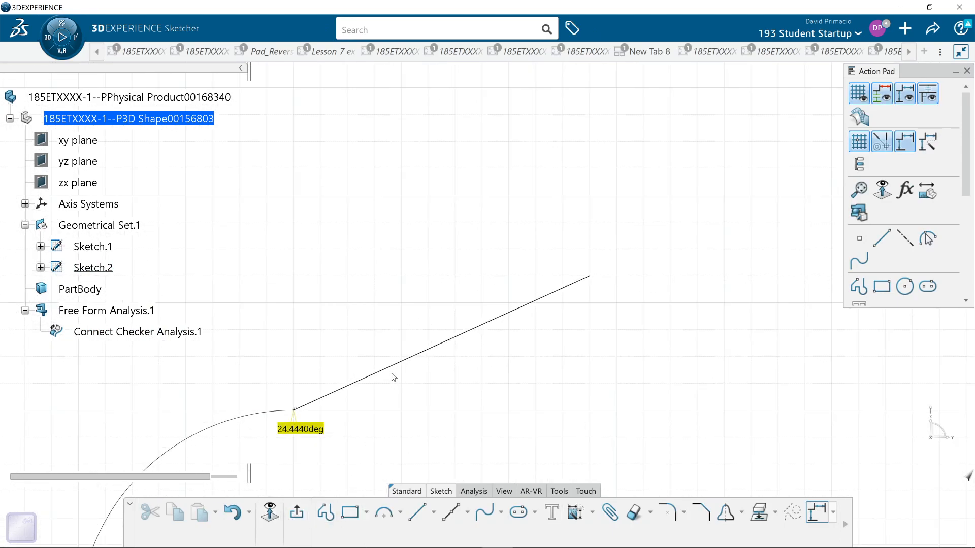
pyautogui.click(395, 372)
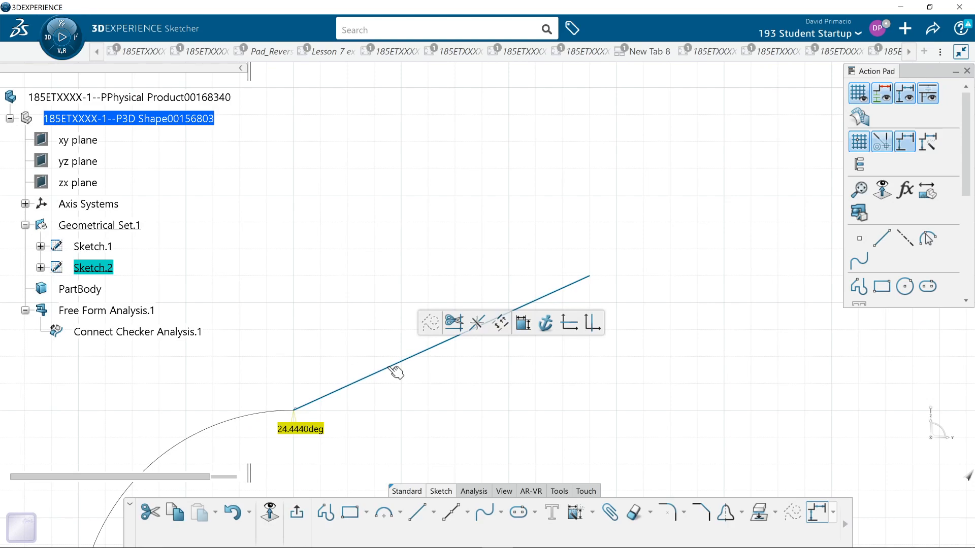
pyautogui.press('Delete')
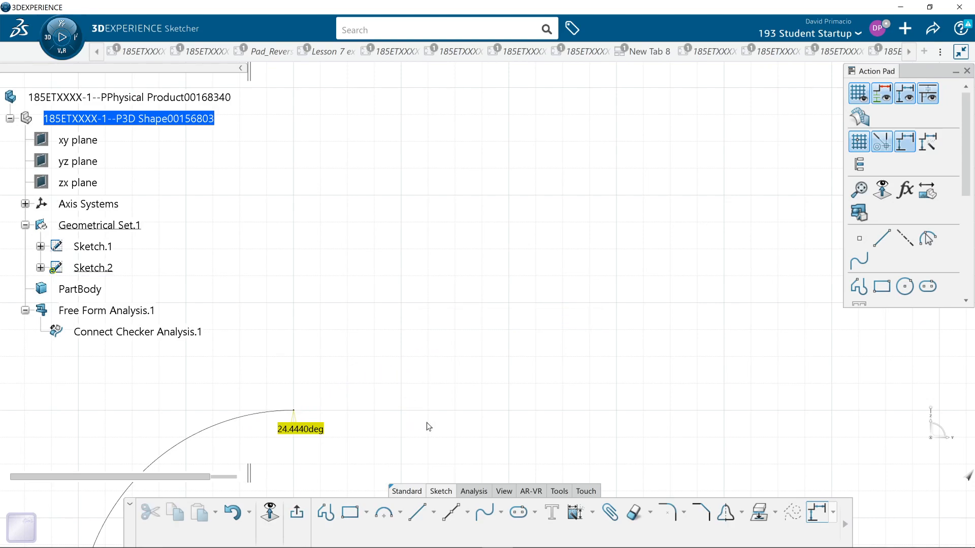
# Sketch a 3 in radius arc centred on the V axis from the first arc's end point to the H axis, and exit the sketch.
pyautogui.moveTo(469, 220); pyautogui.dragTo(471, 205, button='middle')
pyautogui.moveTo(412, 388); pyautogui.dragTo(475, 312, button='middle')
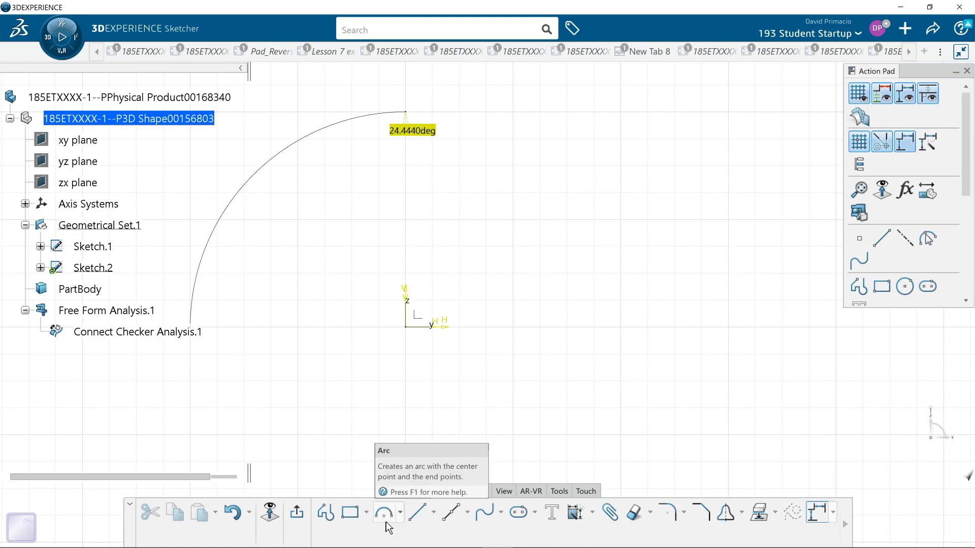
pyautogui.click(385, 515)
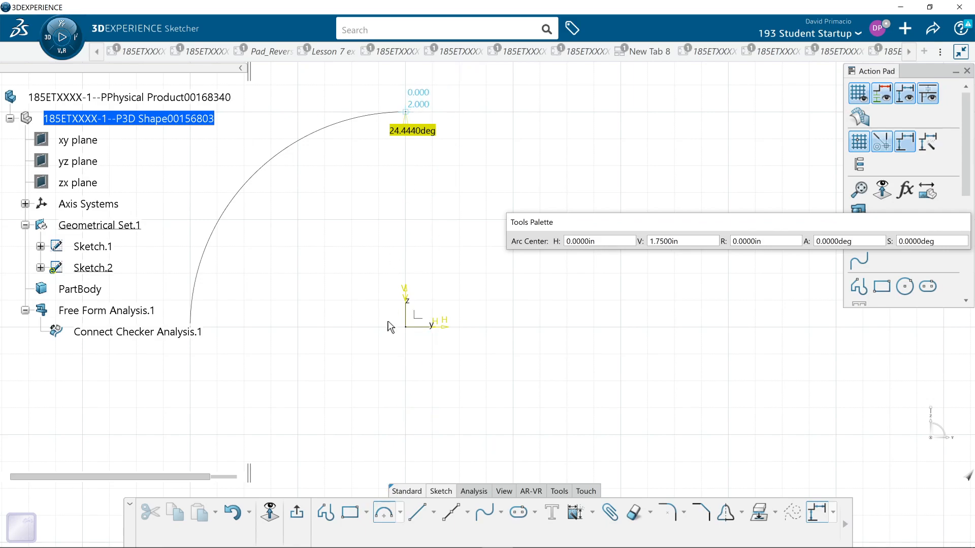
pyautogui.click(405, 433)
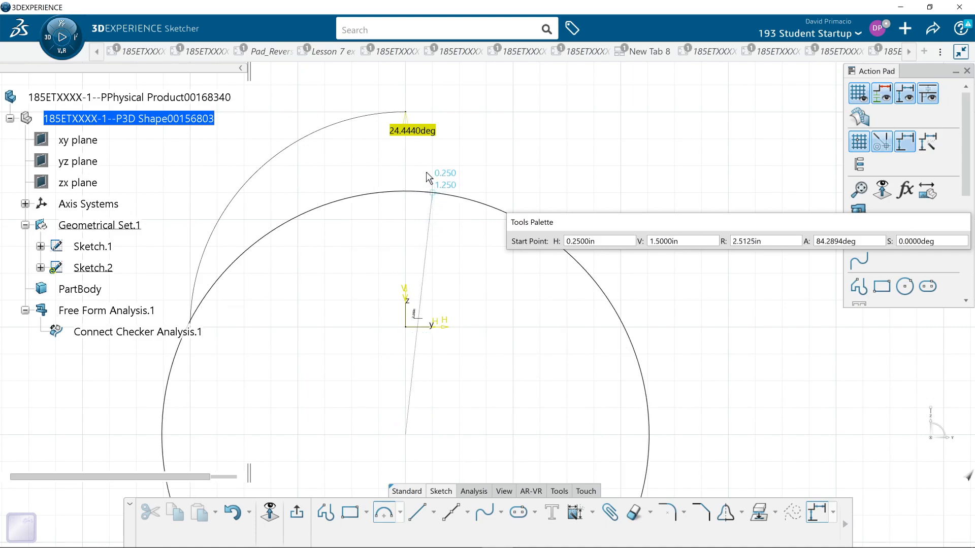
pyautogui.click(410, 114)
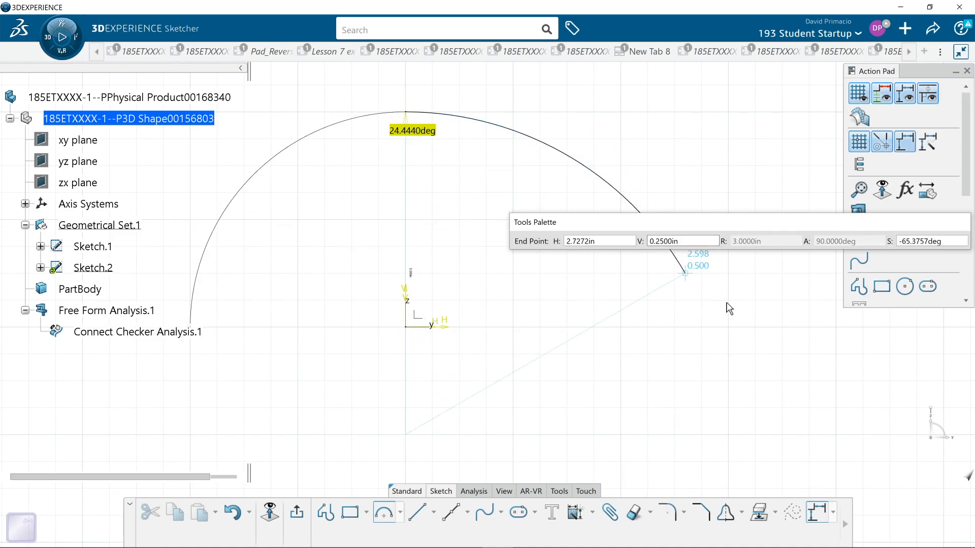
pyautogui.click(711, 327)
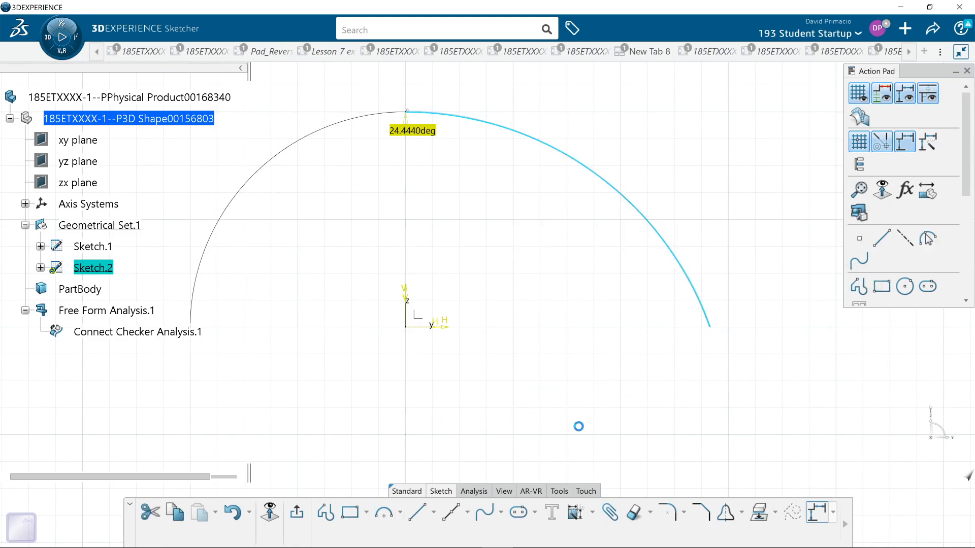
pyautogui.click(297, 520)
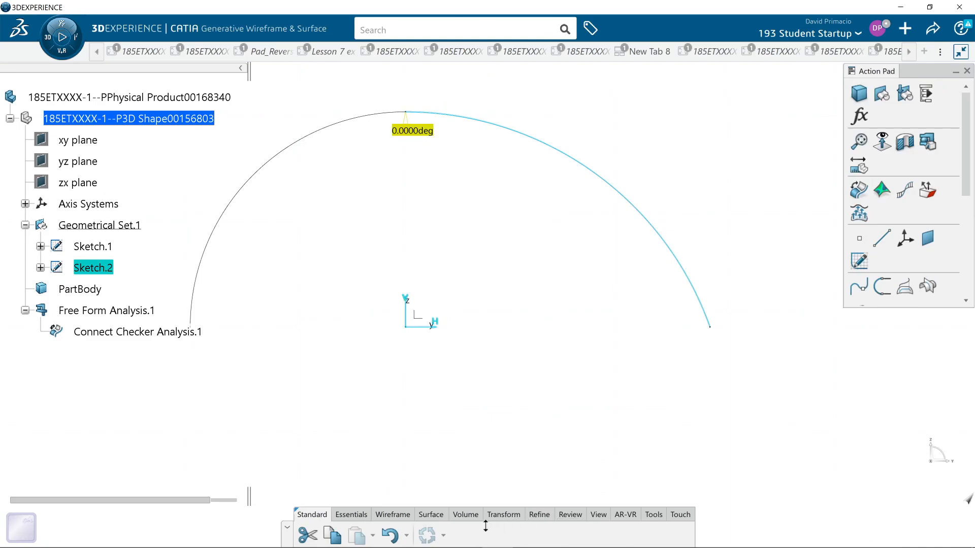
# Reopen the Connect Checker analysis in an isometric view and check the connection between the two arcs with G0 and G1 continuity.
pyautogui.click(598, 514)
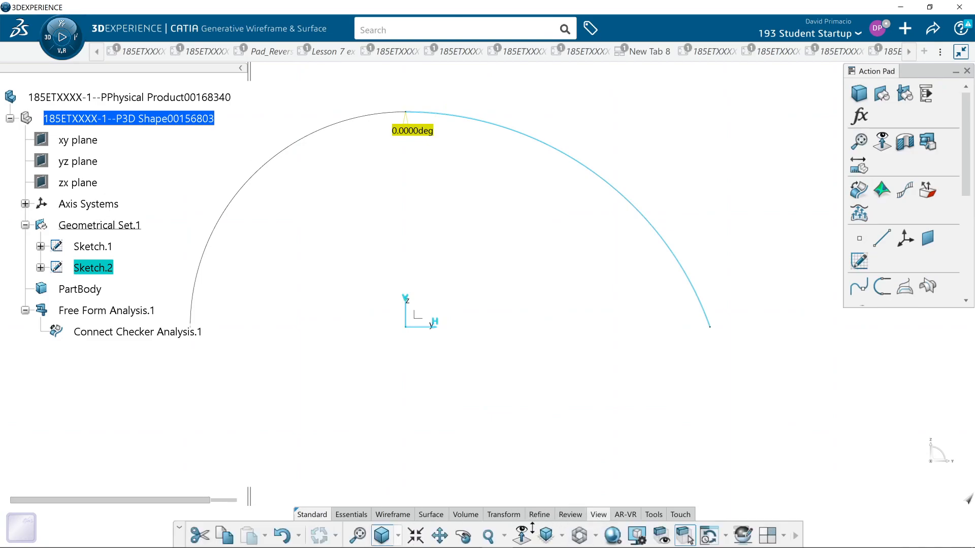
pyautogui.click(546, 535)
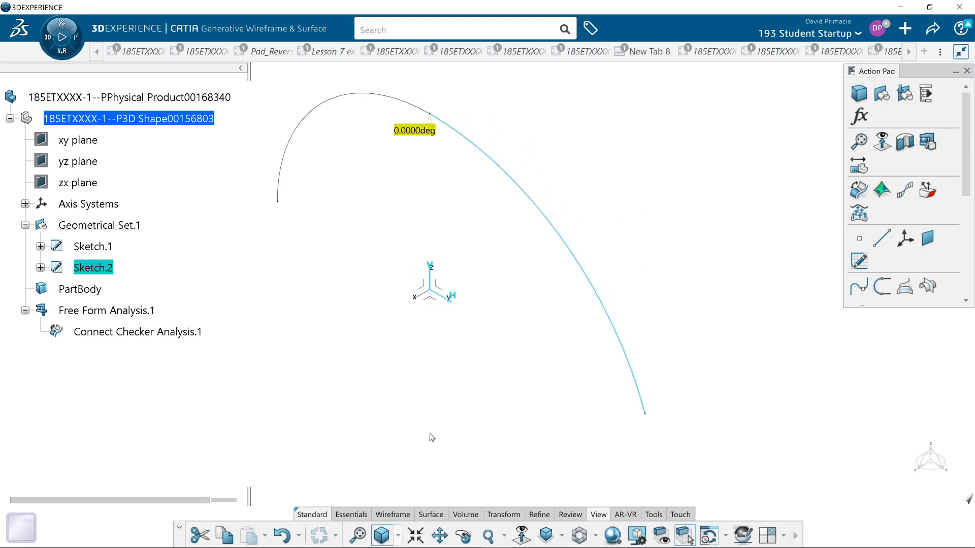
pyautogui.moveTo(380, 395); pyautogui.dragTo(420, 448, button='middle')
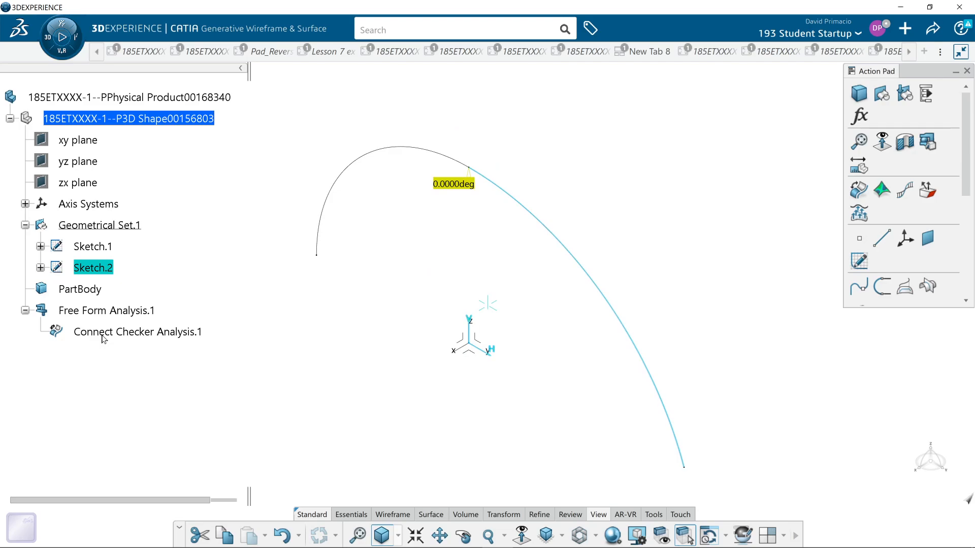
pyautogui.doubleClick(103, 335)
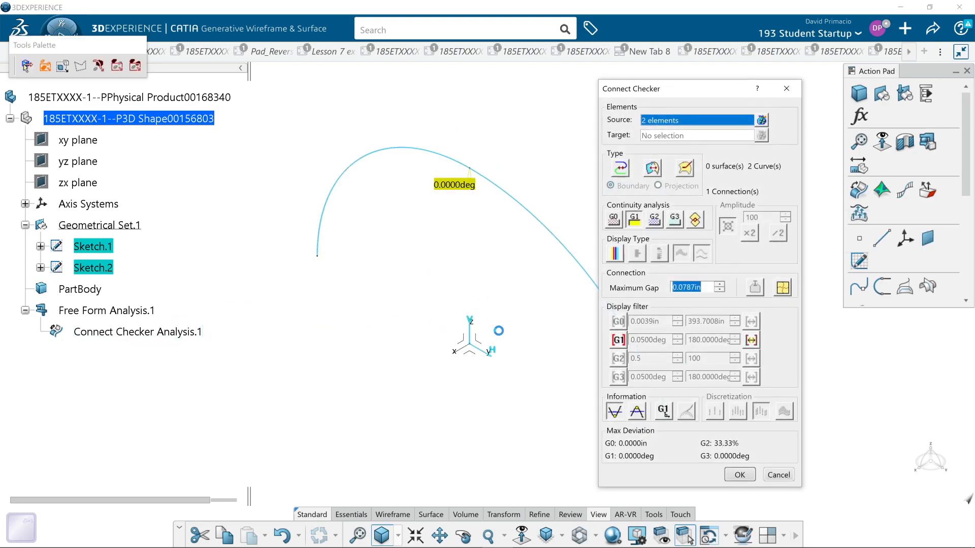
pyautogui.moveTo(529, 298); pyautogui.dragTo(410, 290, button='middle')
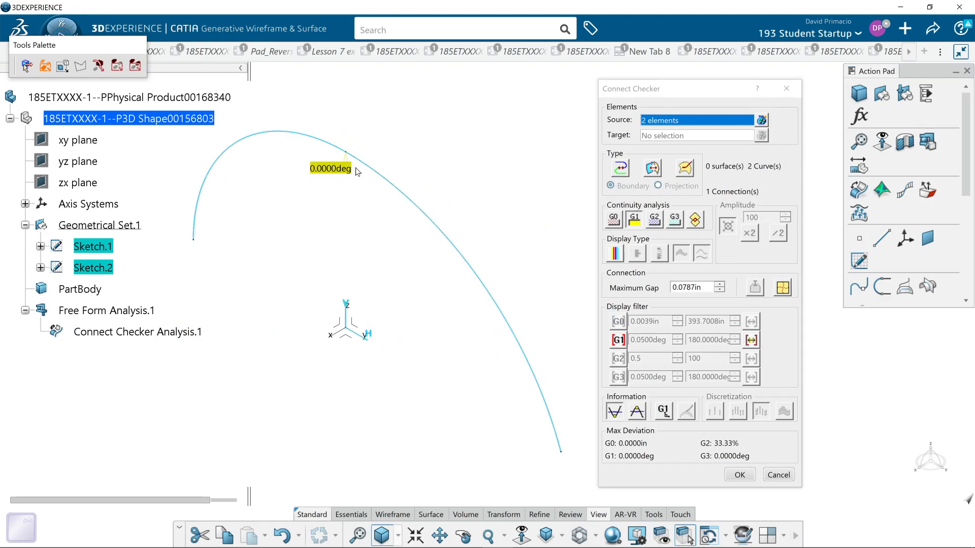
pyautogui.click(614, 219)
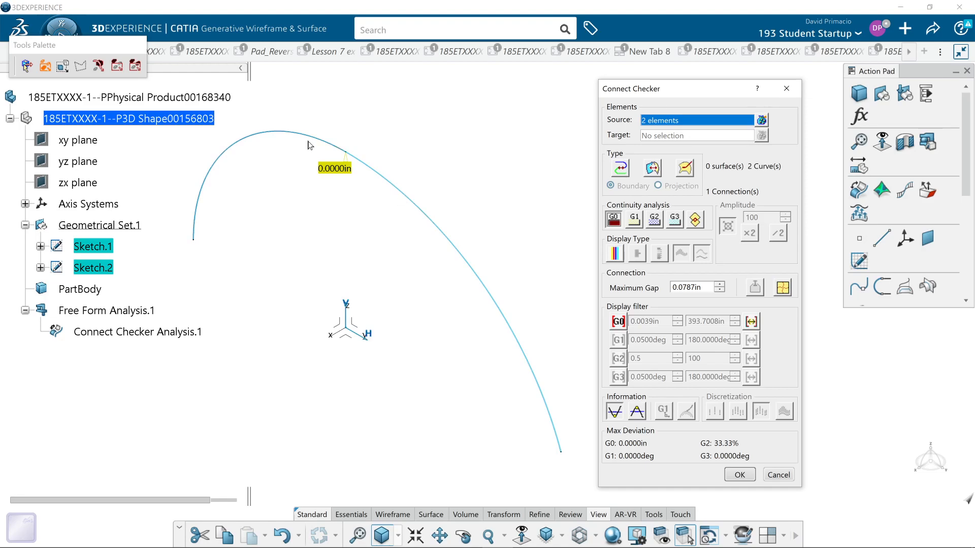
pyautogui.click(635, 218)
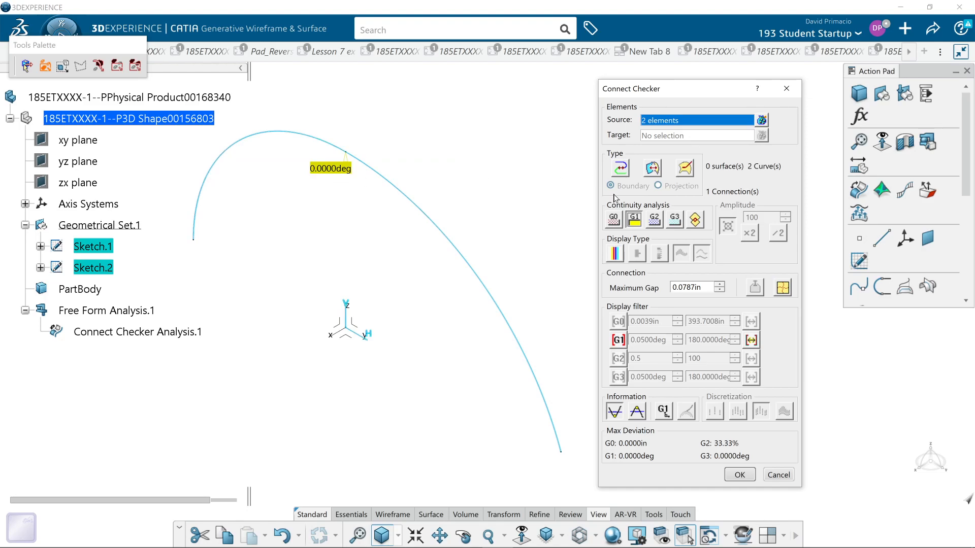
# Check the G2 continuity between the two arcs, and cancel the Connect Checker analysis.
pyautogui.click(655, 222)
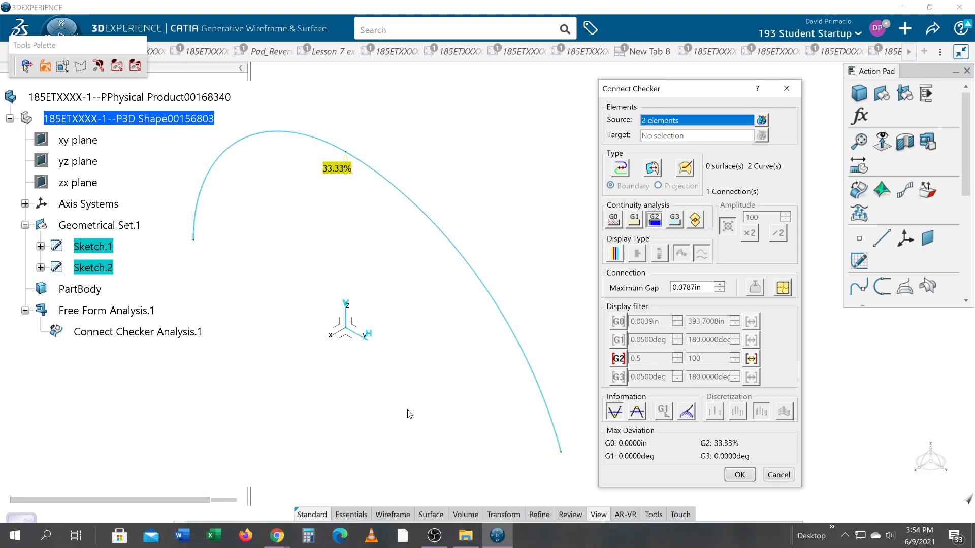
pyautogui.click(106, 269)
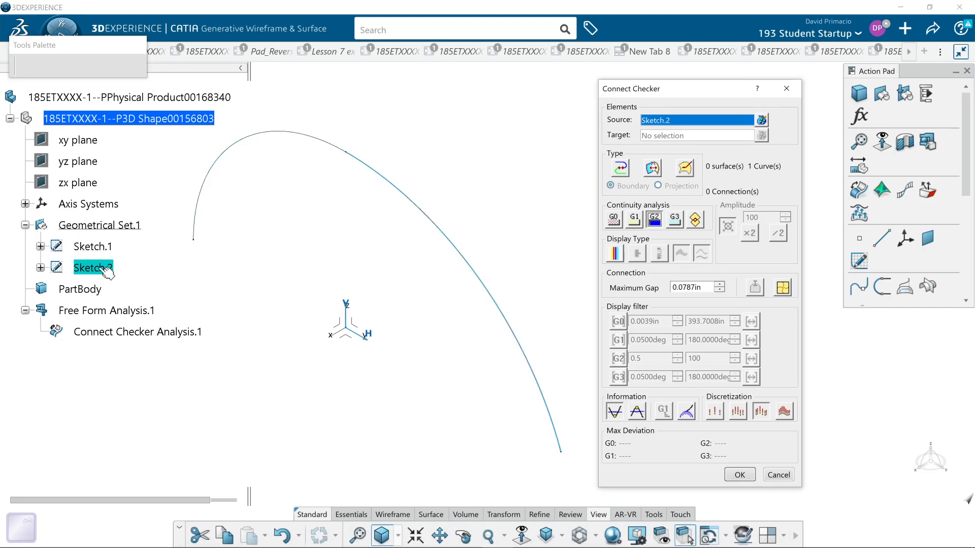
pyautogui.click(779, 476)
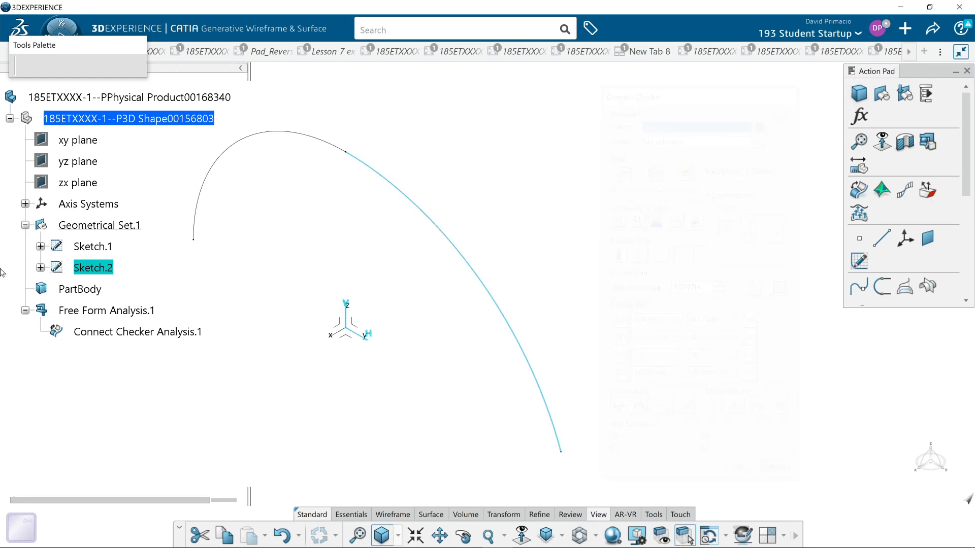
# Reopen Sketch.2 and dimension the radius of the second arc with a Constraint, accepting the existing value.
pyautogui.click(83, 266)
pyautogui.doubleClick(84, 266)
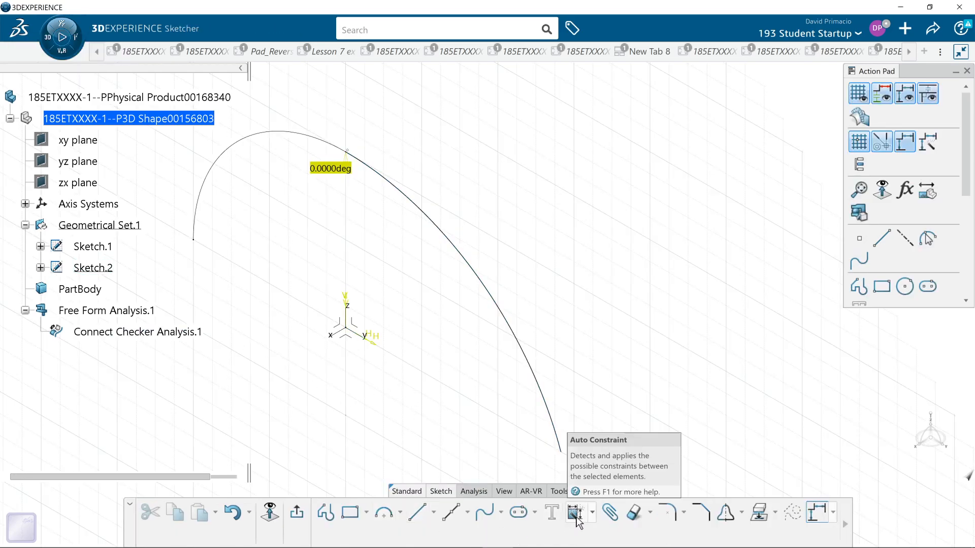
pyautogui.click(592, 512)
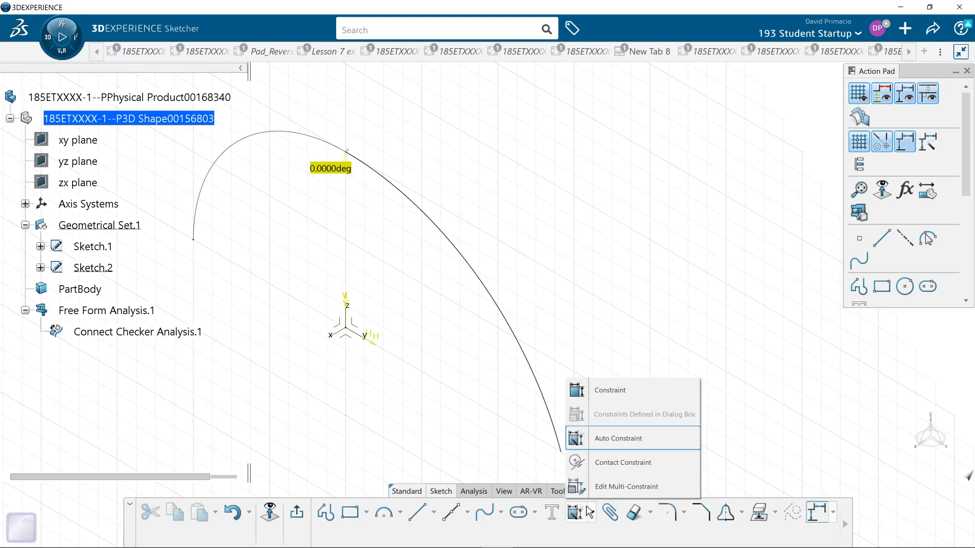
pyautogui.click(584, 390)
pyautogui.click(521, 339)
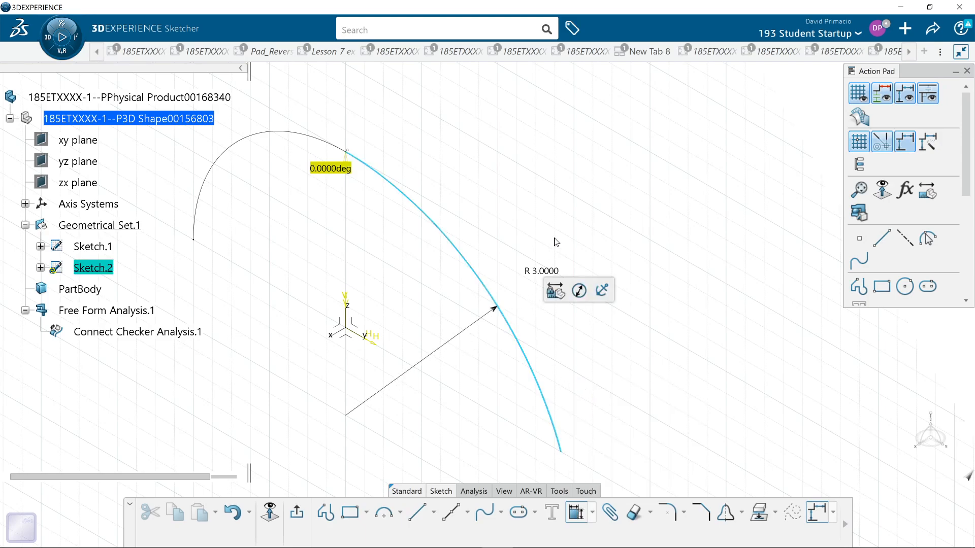
pyautogui.click(556, 223)
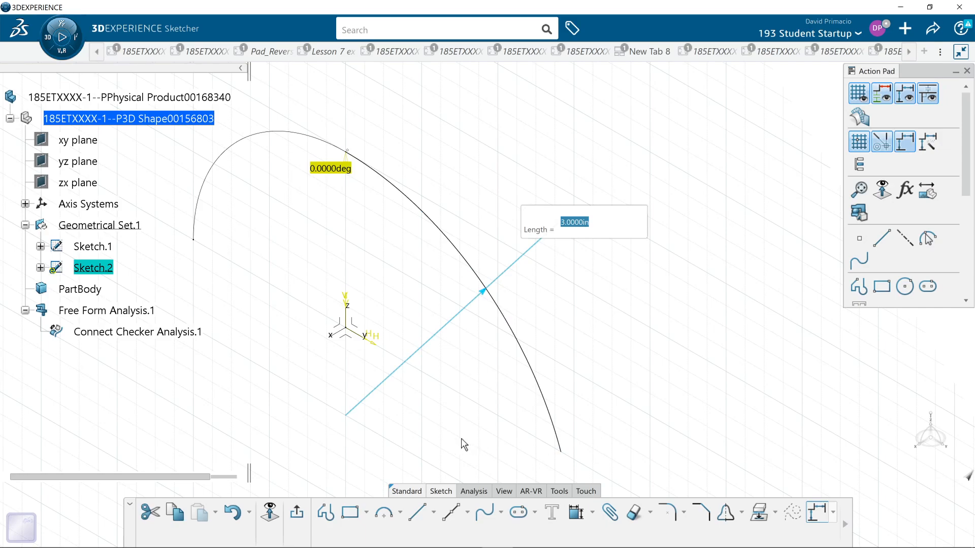
pyautogui.press('Return')
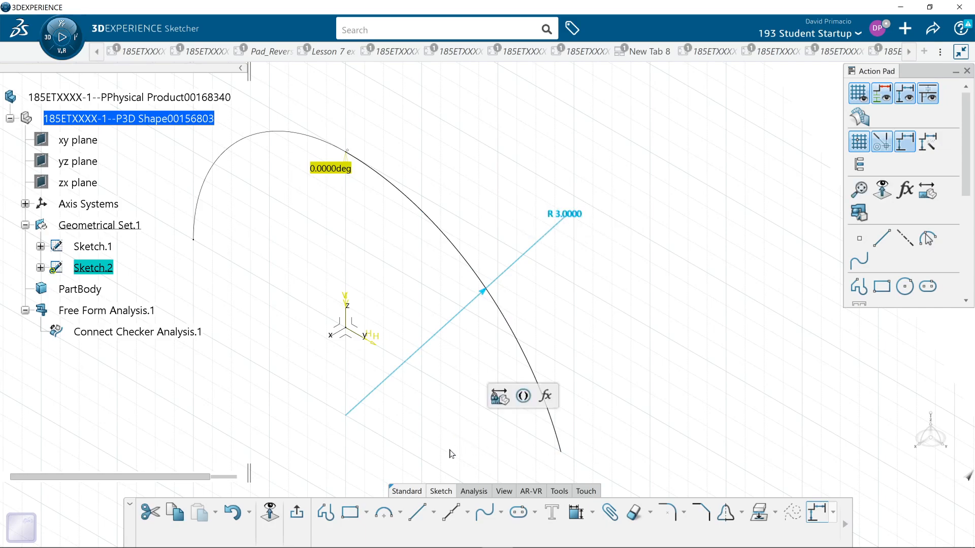
# Open Sketch.1, dimension the radius of the first arc, accepting the existing value, and exit the sketch.
pyautogui.click(95, 247)
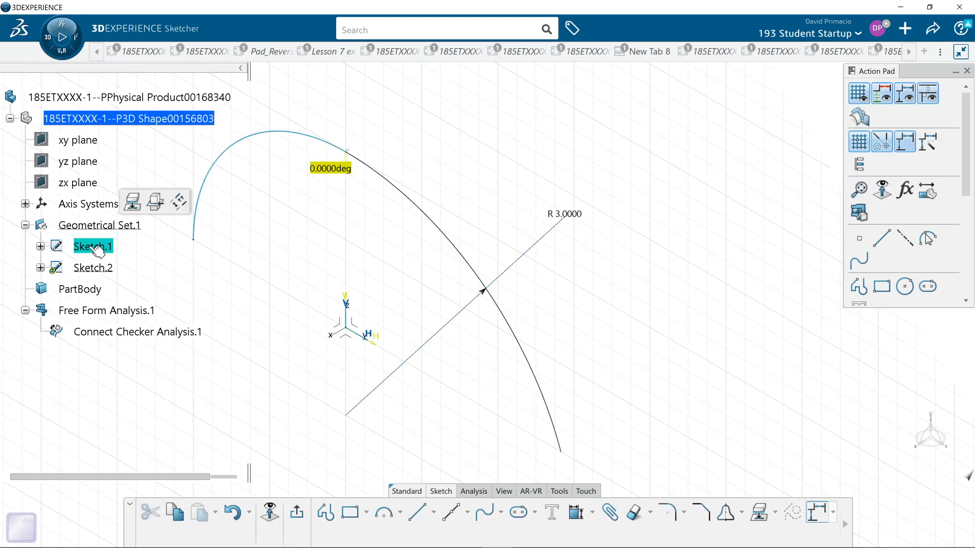
pyautogui.doubleClick(96, 247)
pyautogui.click(576, 513)
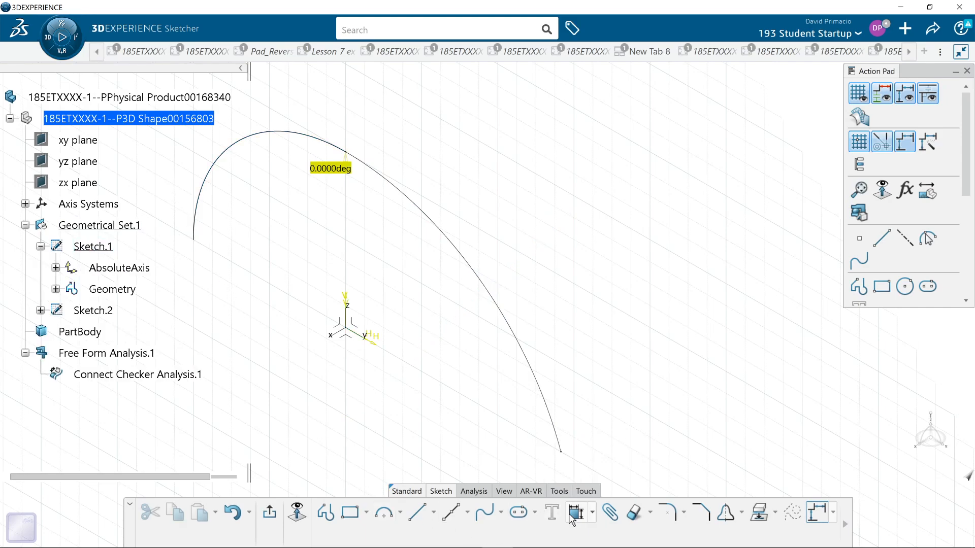
pyautogui.click(260, 141)
pyautogui.moveTo(328, 277); pyautogui.dragTo(506, 333, button='middle')
pyautogui.click(341, 134)
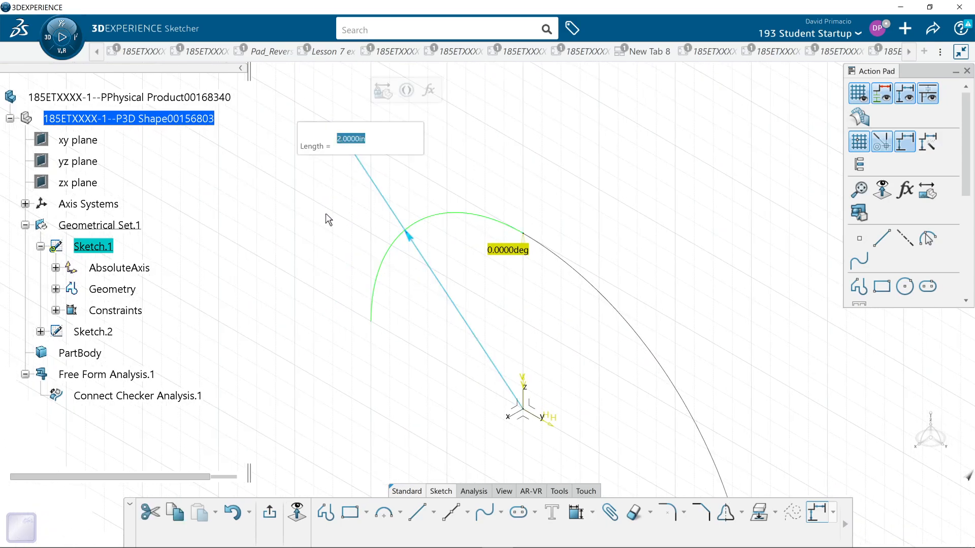
pyautogui.click(326, 215)
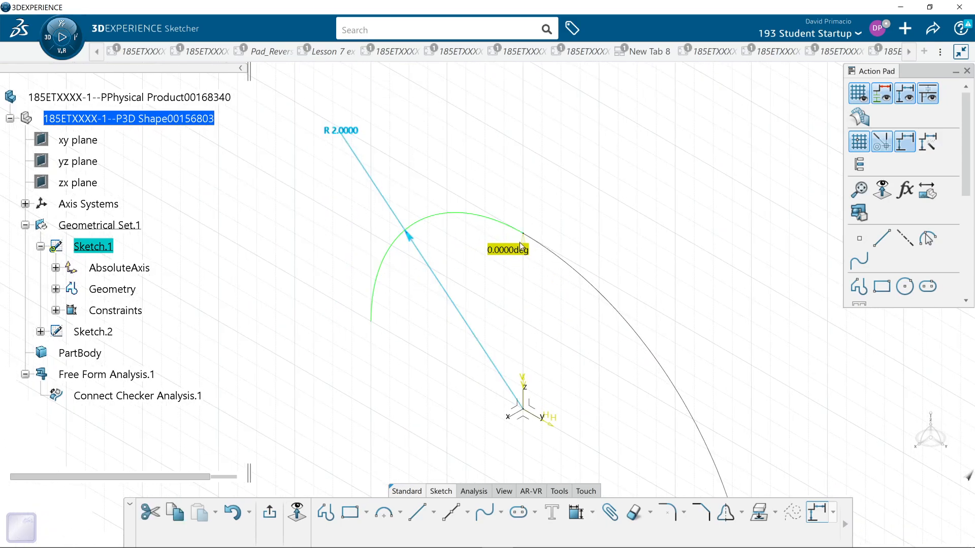
pyautogui.click(467, 242)
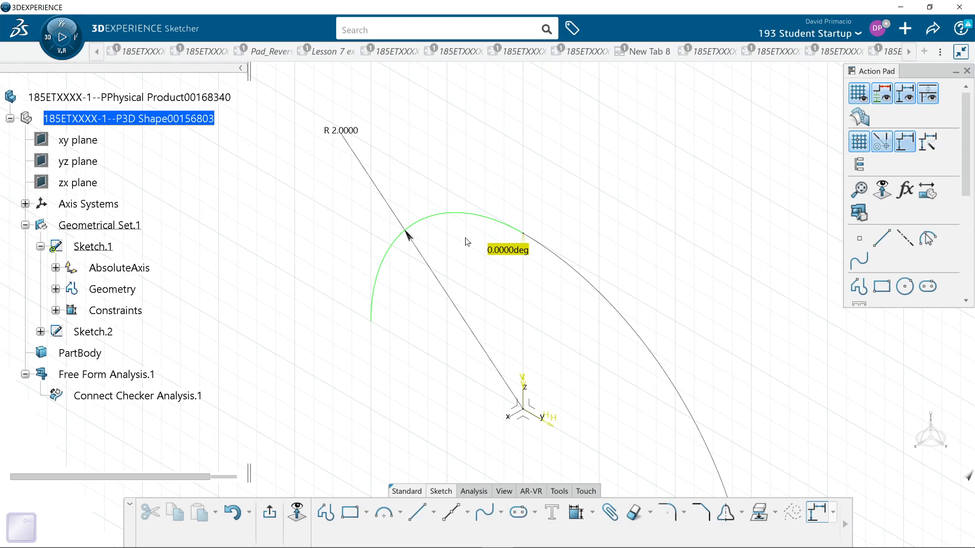
pyautogui.moveTo(568, 355); pyautogui.dragTo(553, 329, button='middle')
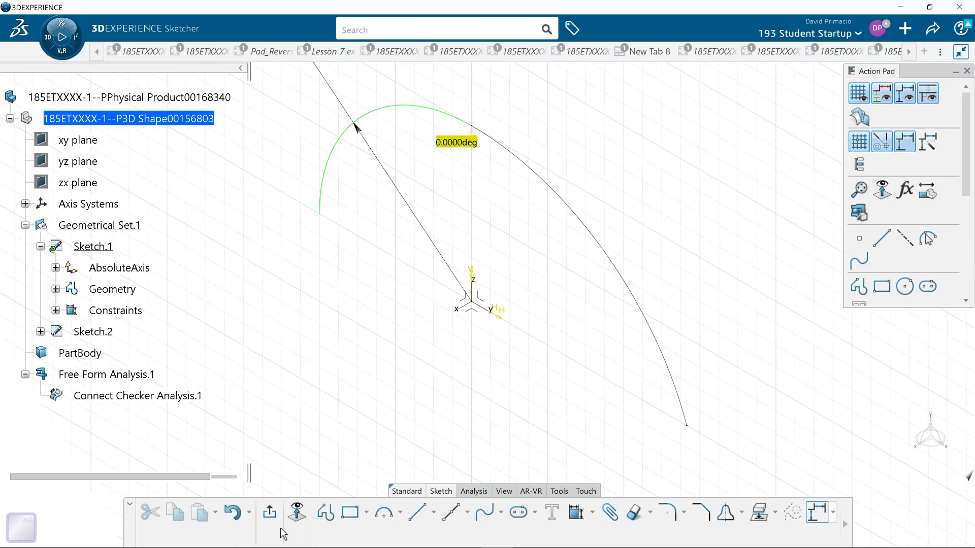
pyautogui.click(269, 513)
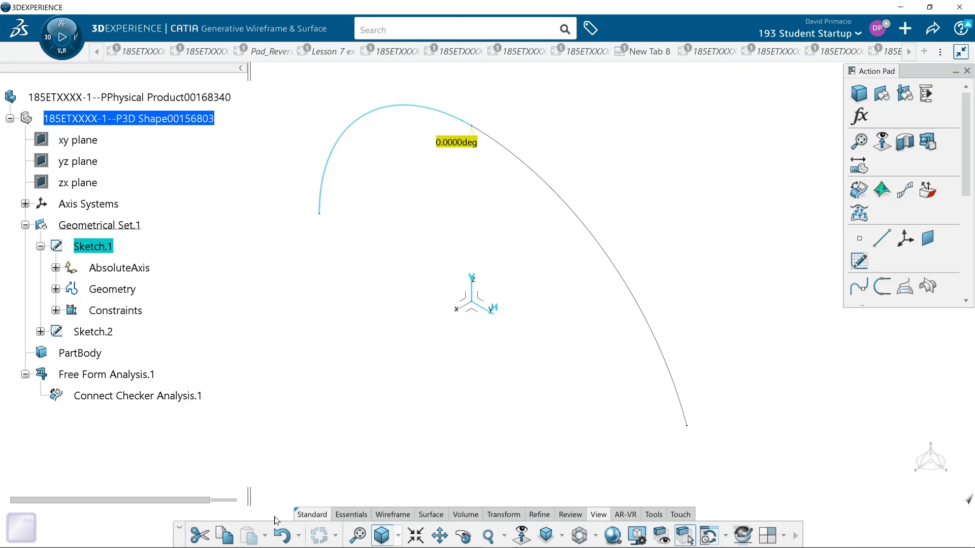
# Reopen the Connect Checker analysis, check G0 continuity between the arcs, and switch the analysis to G2, confirming it.
pyautogui.doubleClick(101, 401)
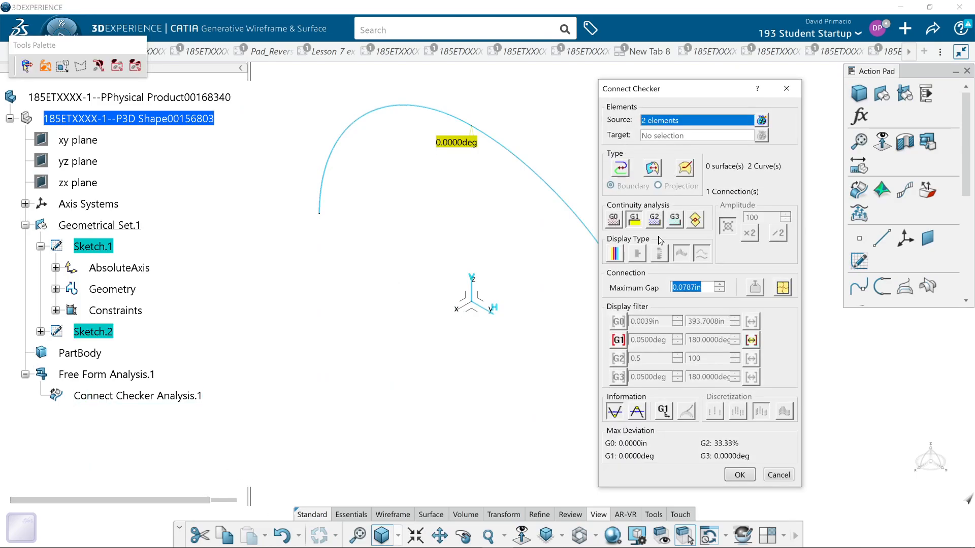
pyautogui.click(613, 219)
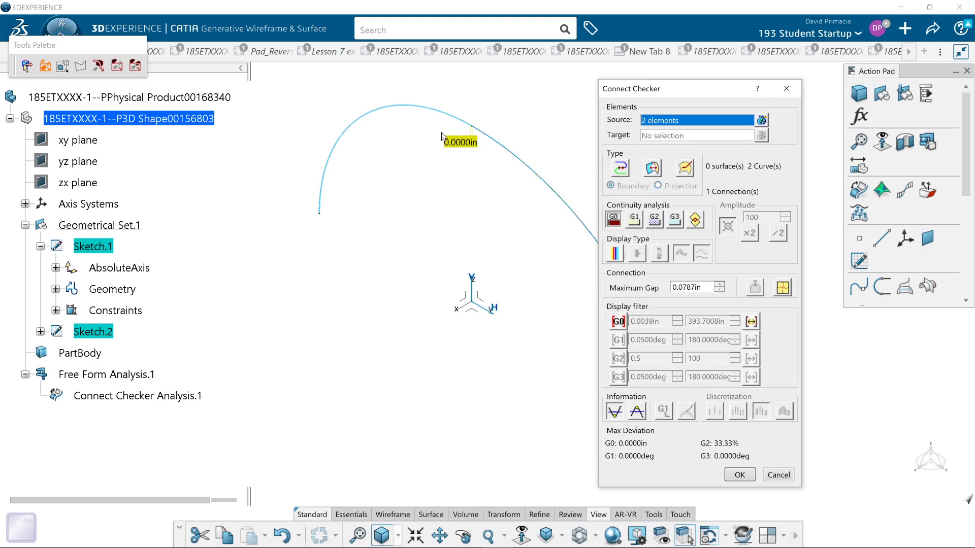
pyautogui.click(655, 221)
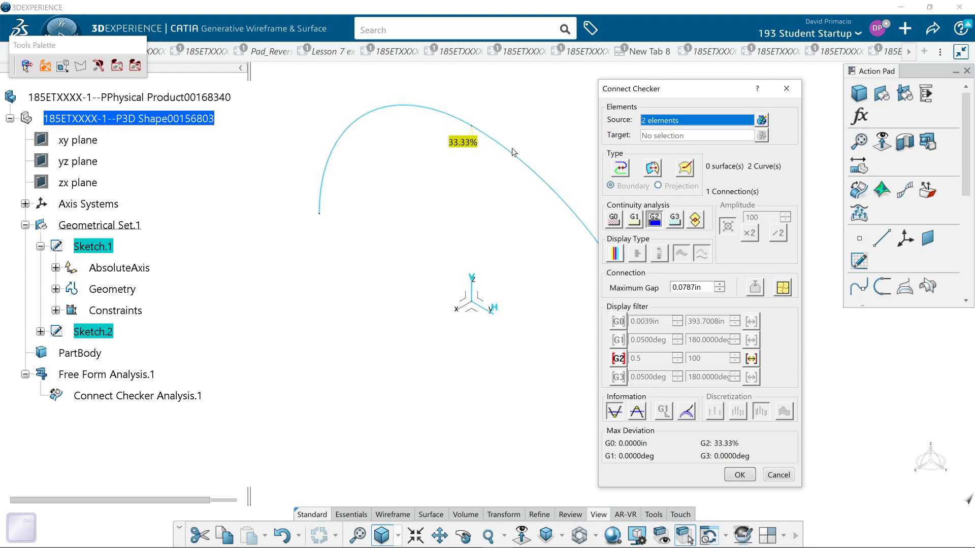
pyautogui.click(739, 475)
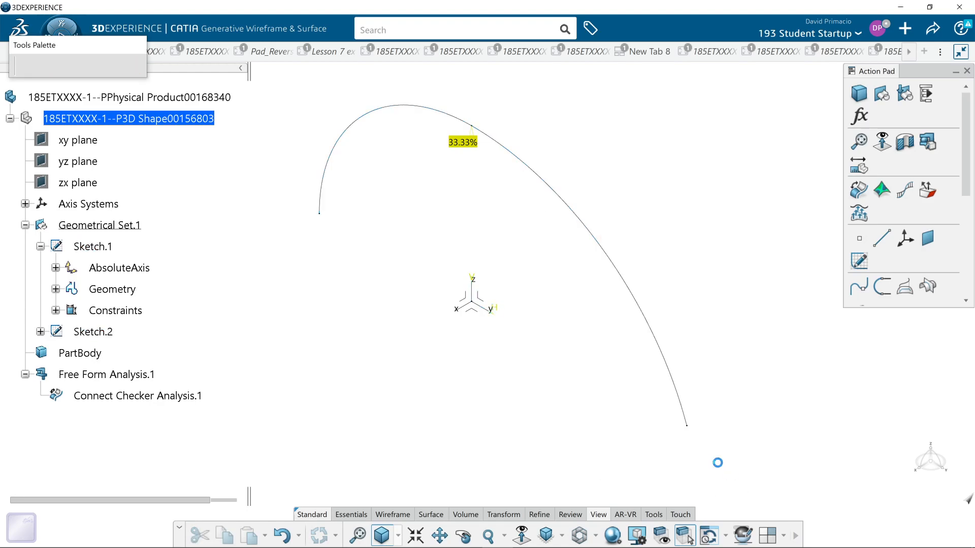
# Reopen Sketch.2 and set the second arc's radius to 2 in.
pyautogui.doubleClick(111, 333)
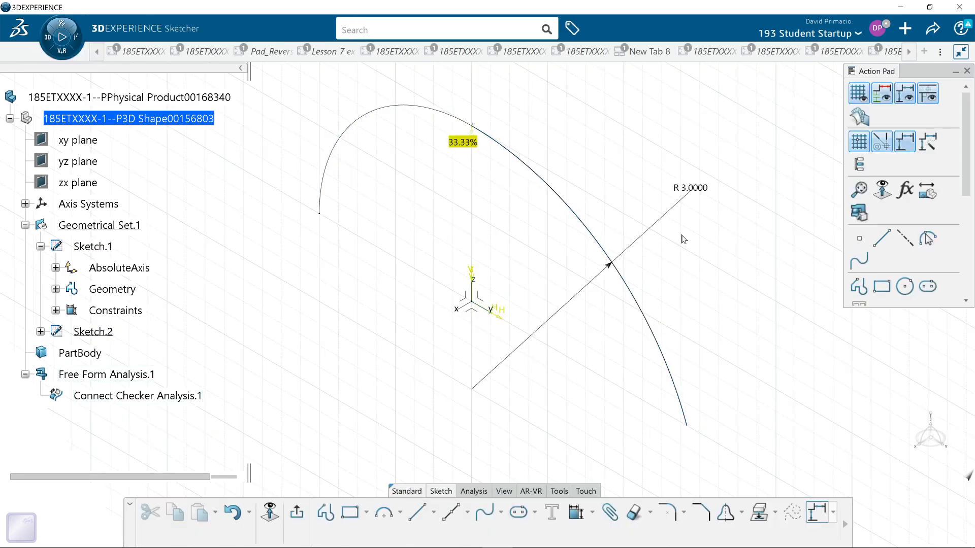
pyautogui.doubleClick(693, 188)
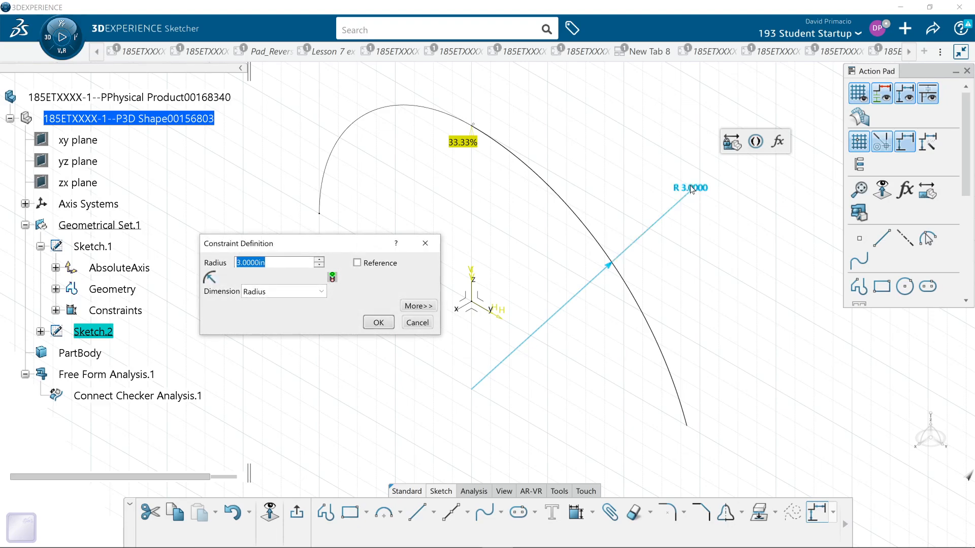
pyautogui.write('2')
pyautogui.press('Return')
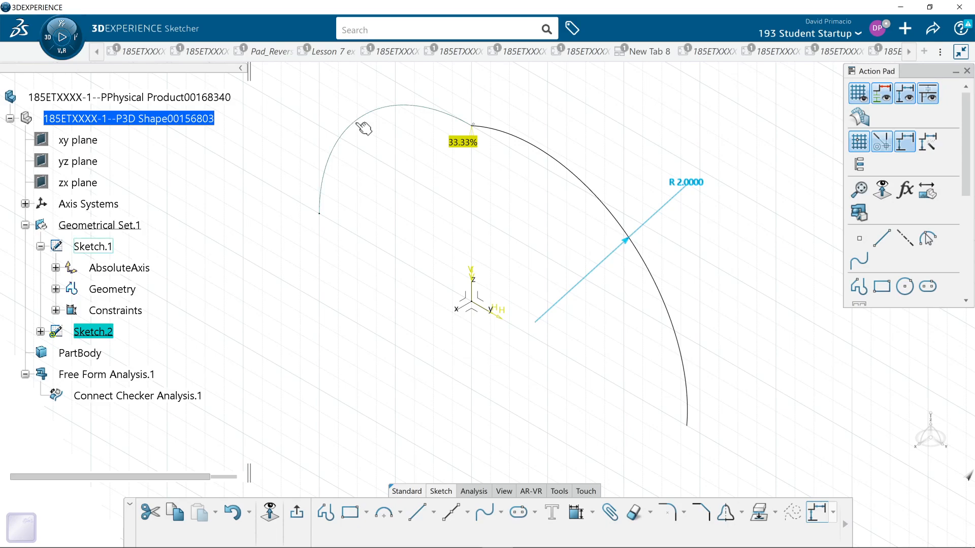
# Constrain the second arc as coincident with the first arc, exit the sketch and dismiss the update diagnosis.
pyautogui.click(359, 125)
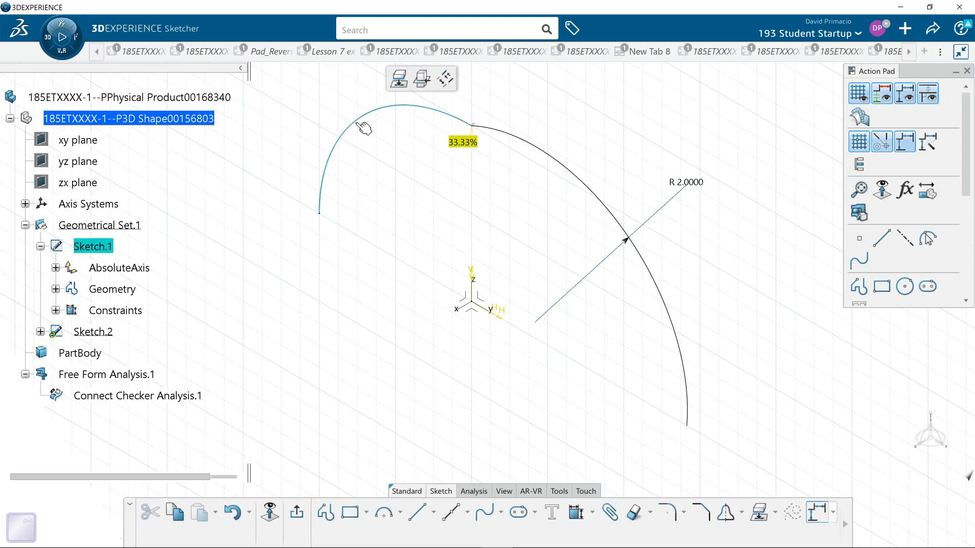
pyautogui.keyDown('ctrl'); pyautogui.click(535, 149); pyautogui.keyUp('ctrl')
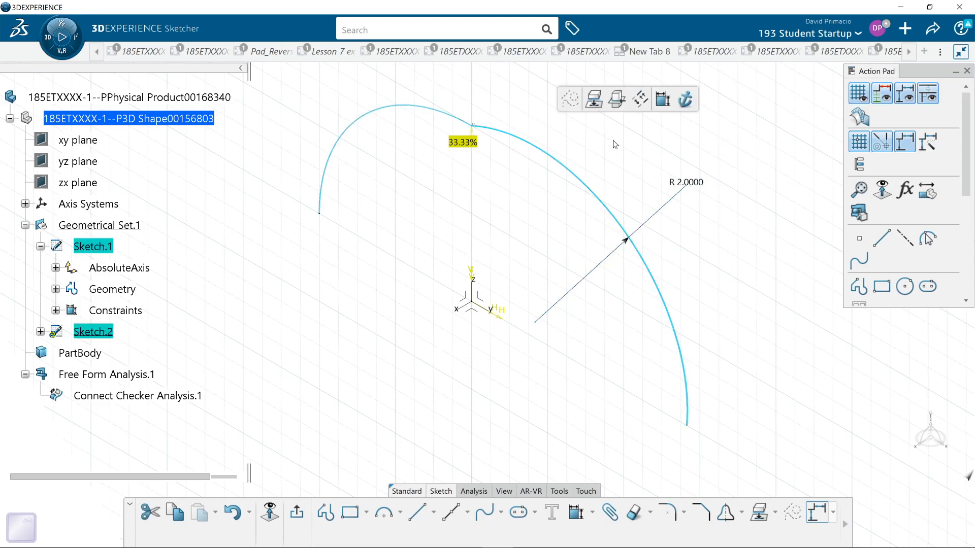
pyautogui.click(592, 514)
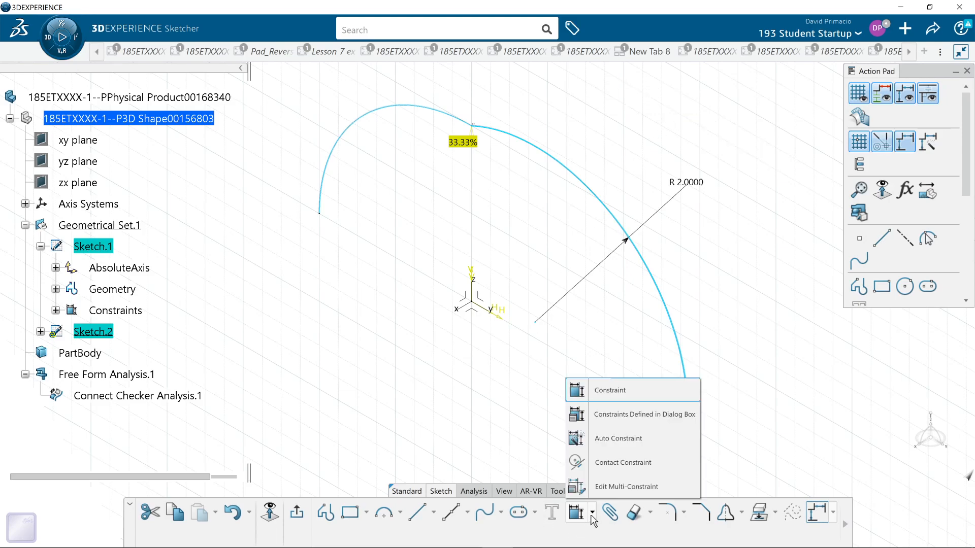
pyautogui.click(633, 421)
pyautogui.click(838, 337)
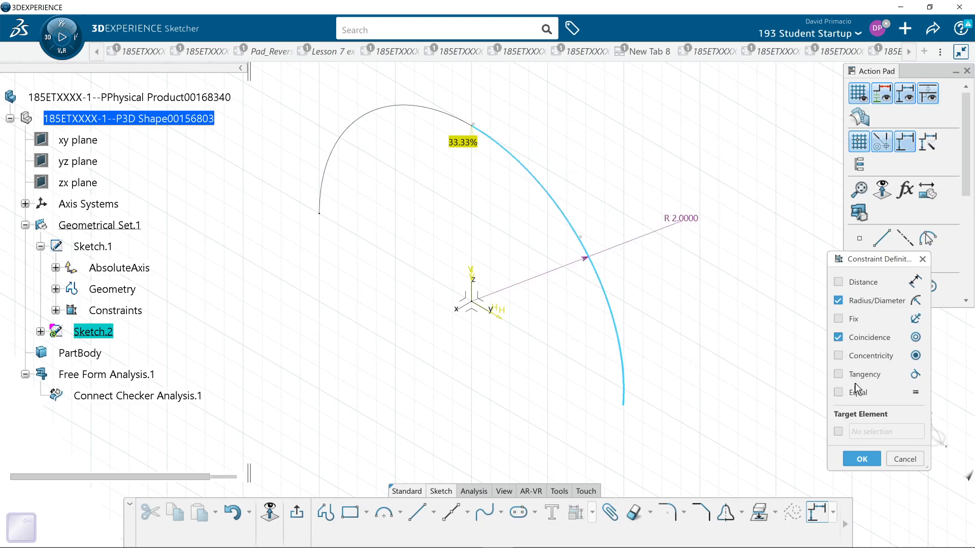
pyautogui.click(862, 460)
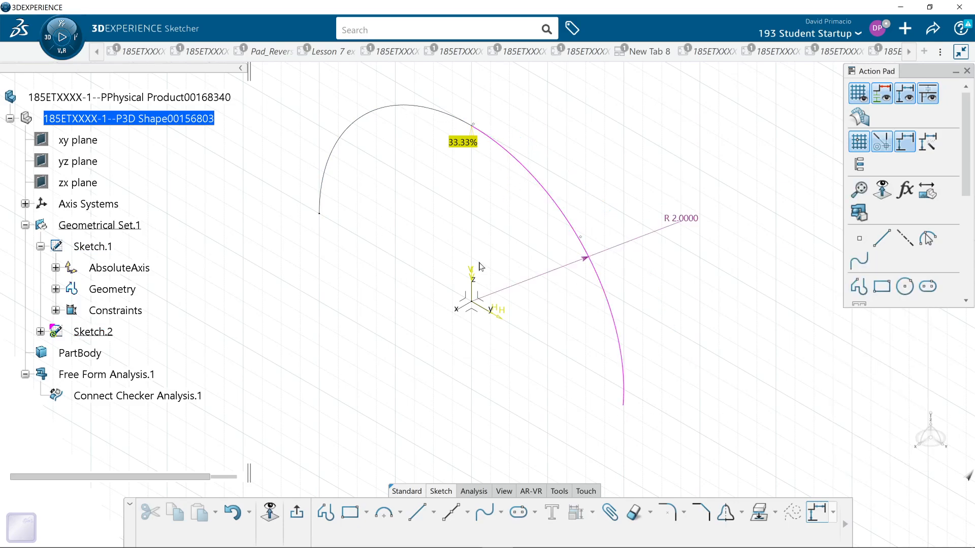
pyautogui.click(294, 513)
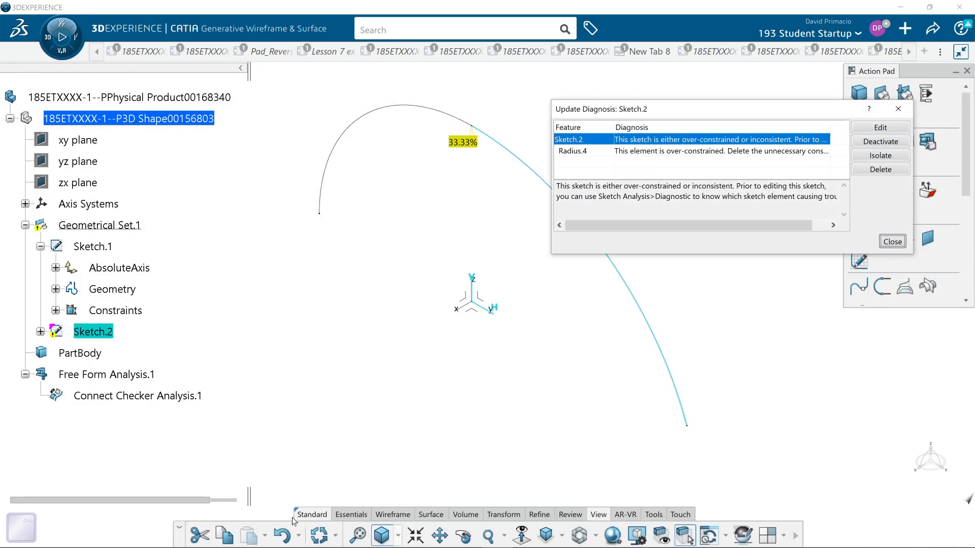
pyautogui.click(893, 242)
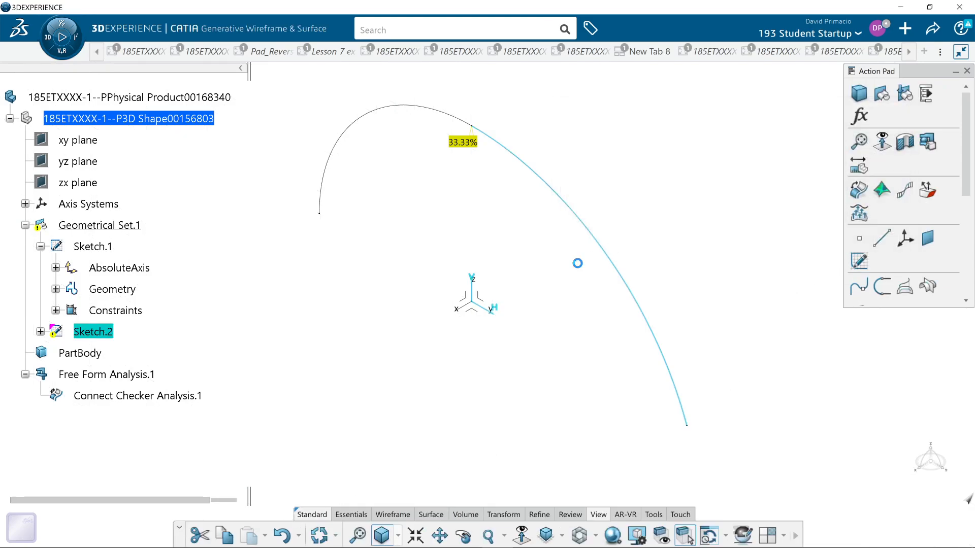
# Reopen Sketch.2 and delete the second arc together with its radius dimension.
pyautogui.moveTo(479, 339); pyautogui.dragTo(478, 340, button='middle')
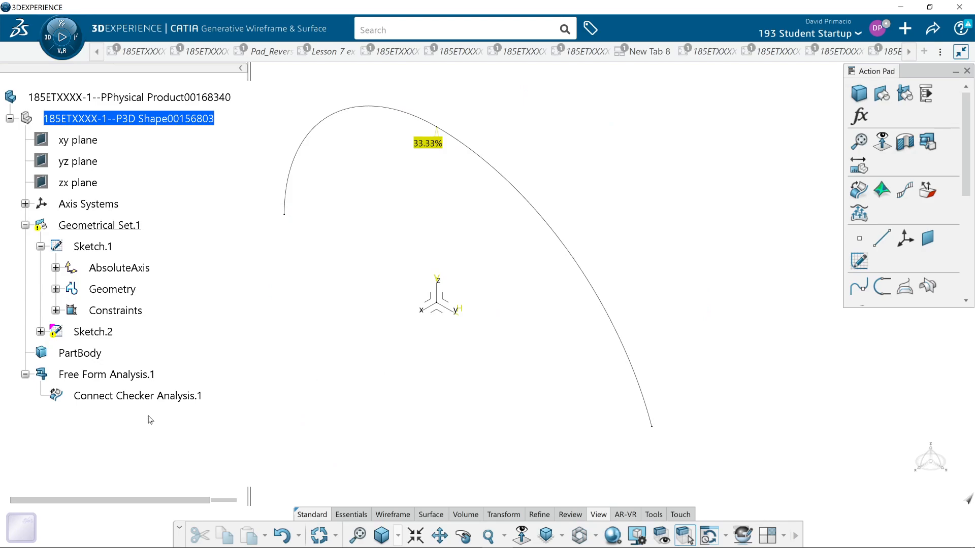
pyautogui.click(102, 337)
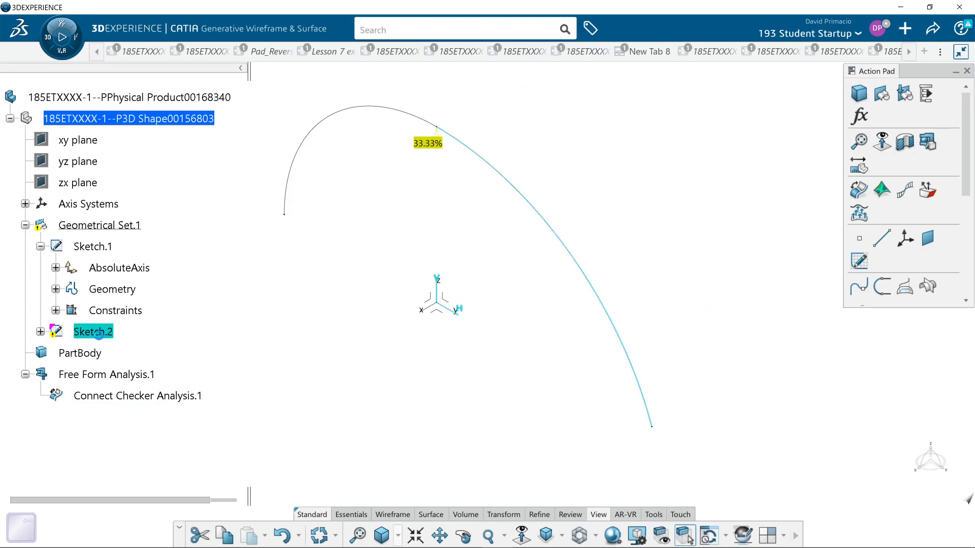
pyautogui.doubleClick(94, 332)
pyautogui.moveTo(375, 387); pyautogui.dragTo(487, 351, button='middle')
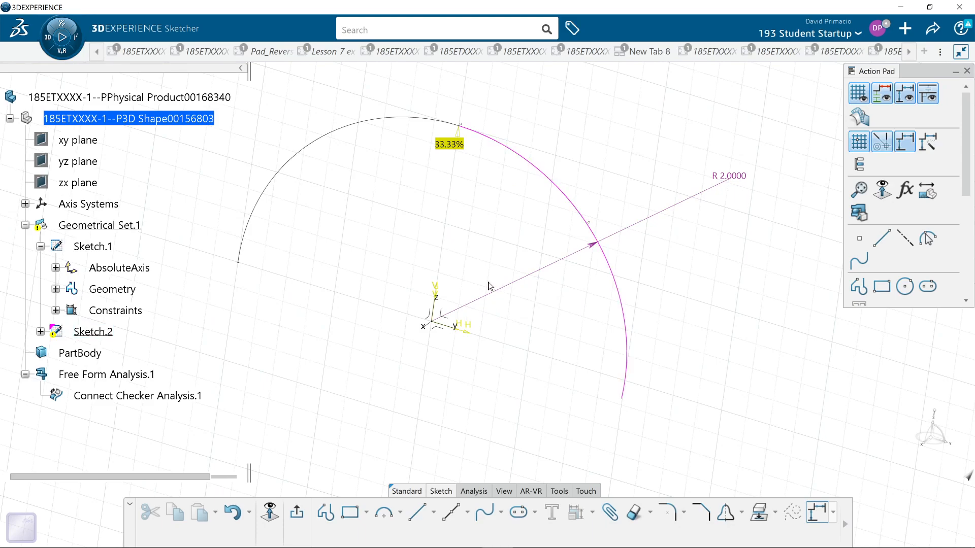
pyautogui.click(461, 125)
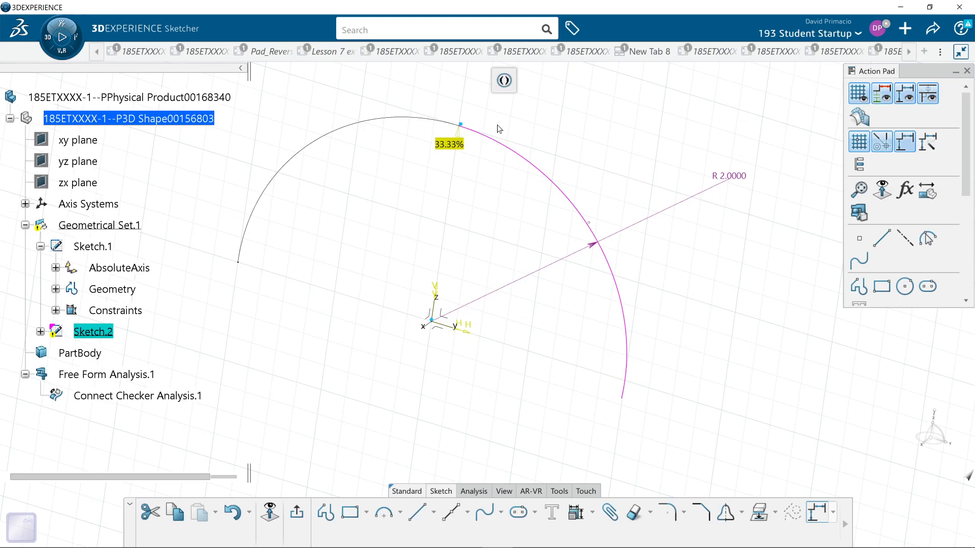
pyautogui.click(498, 128)
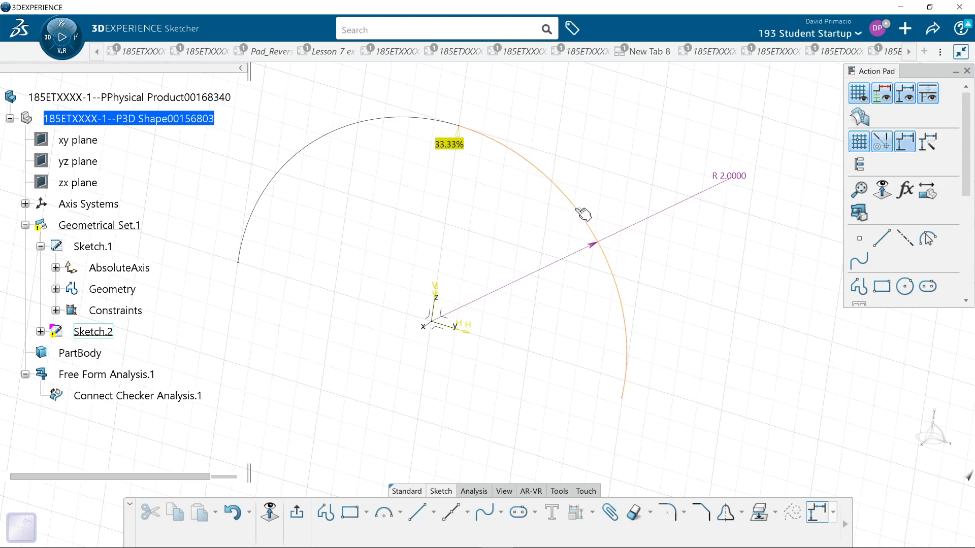
pyautogui.click(586, 213)
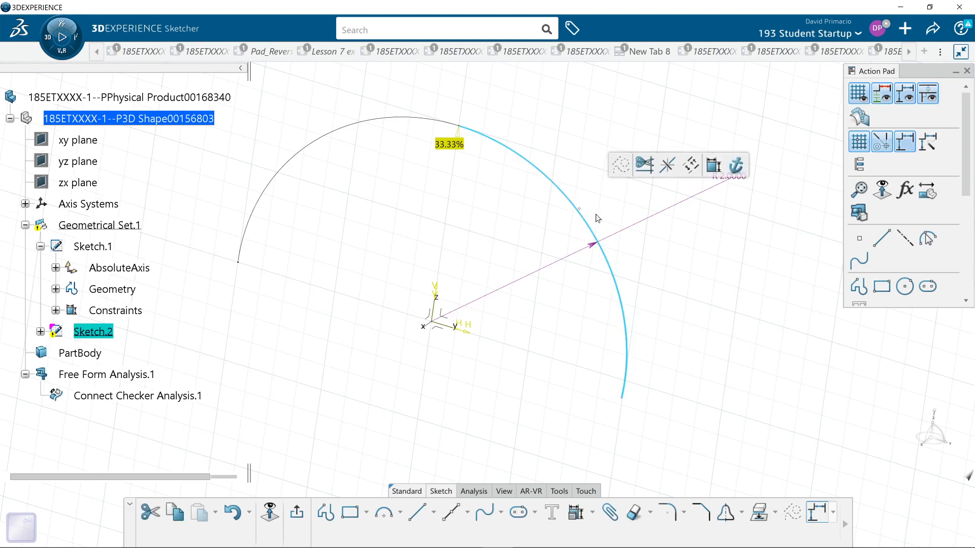
pyautogui.press('Delete')
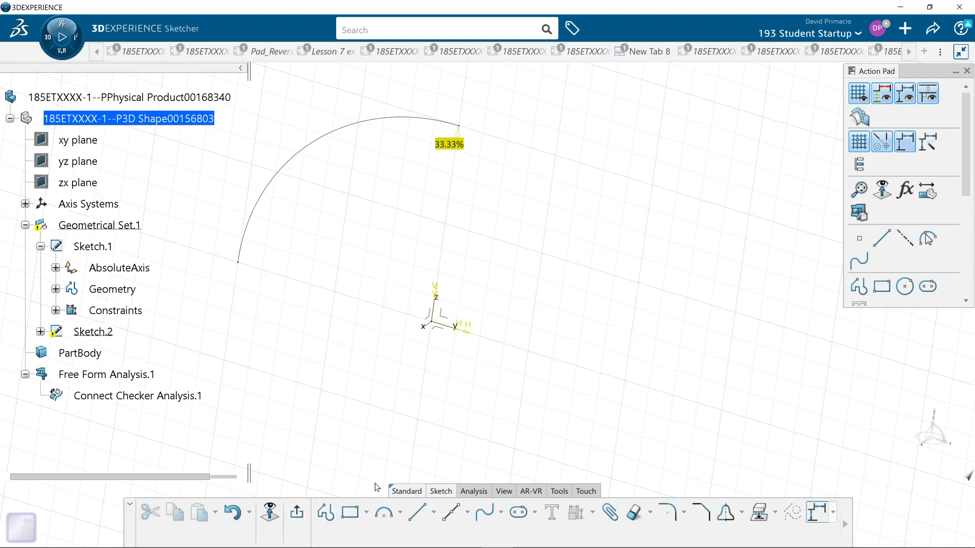
pyautogui.click(384, 514)
pyautogui.click(471, 127)
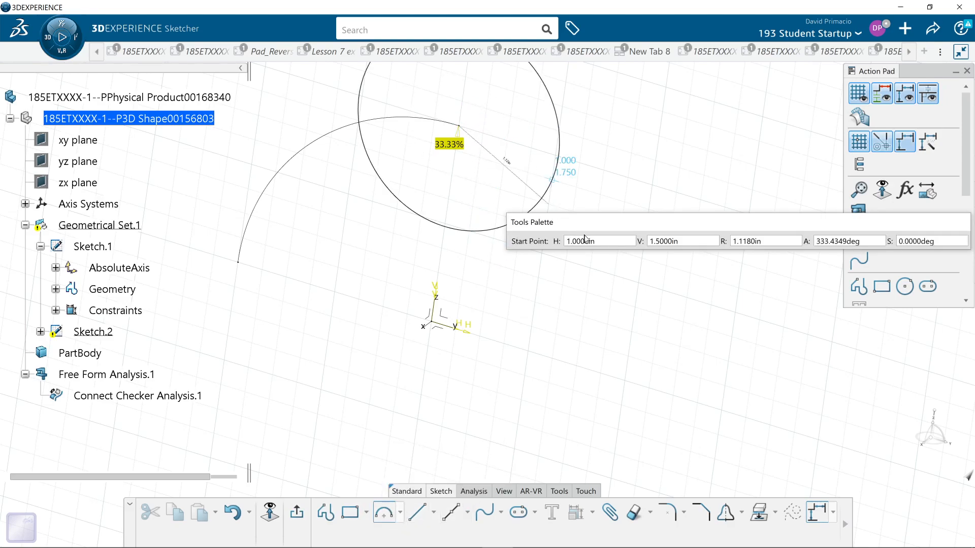
pyautogui.press('Escape')
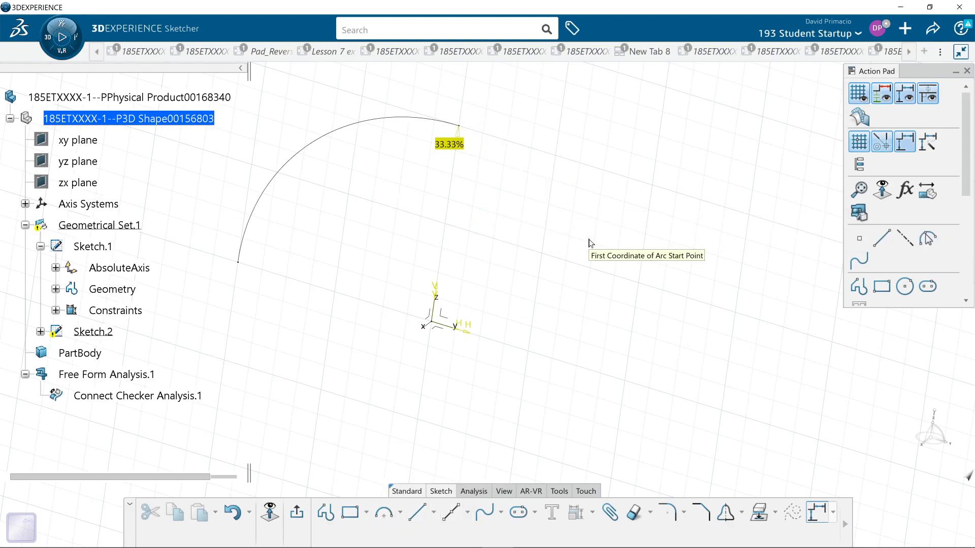
# Sketch an arc centred on the origin from the first arc's upper endpoint to the point H 2 in, V 0 in.
pyautogui.click(385, 513)
pyautogui.click(432, 322)
pyautogui.click(458, 126)
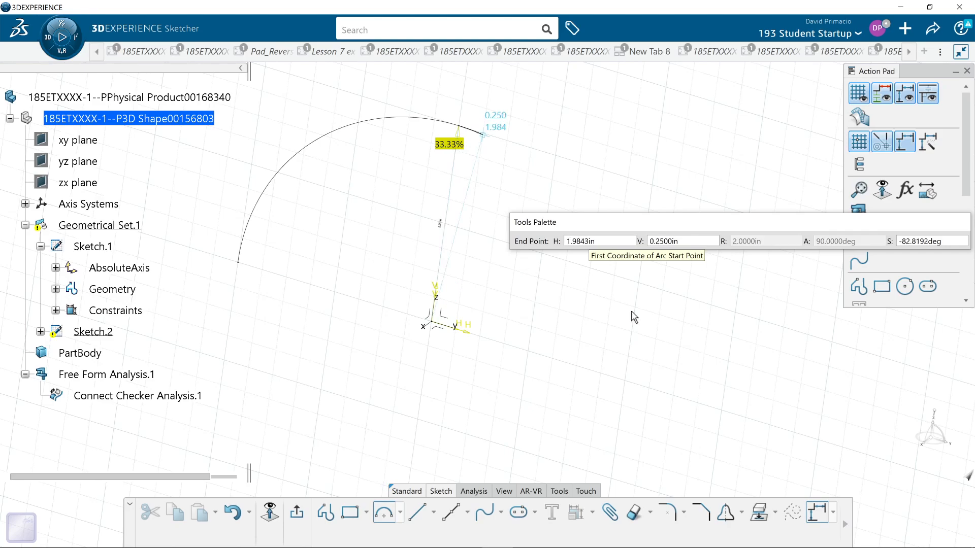
pyautogui.click(635, 389)
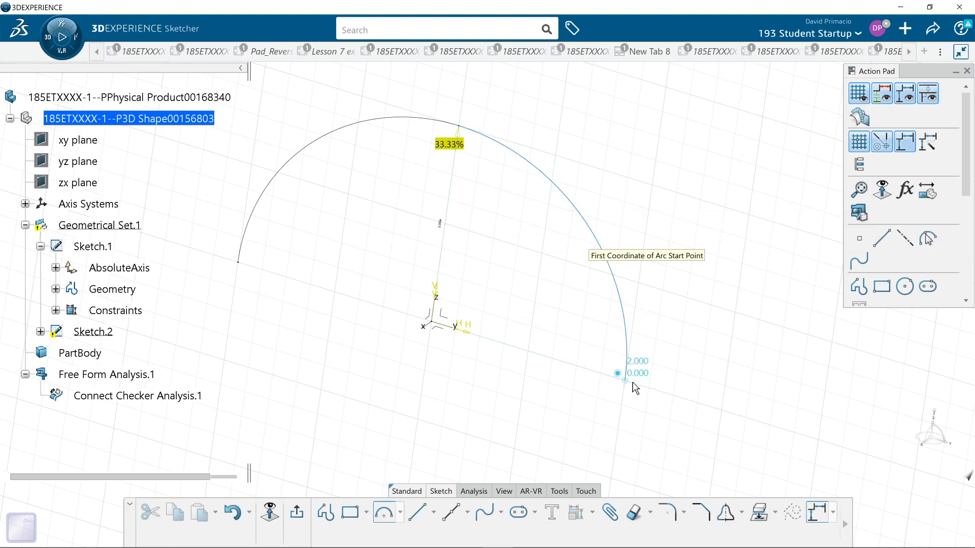
# Dimension the redrawn arc's radius, accepting the proposed value, and exit the sketch.
pyautogui.click(592, 513)
pyautogui.click(571, 393)
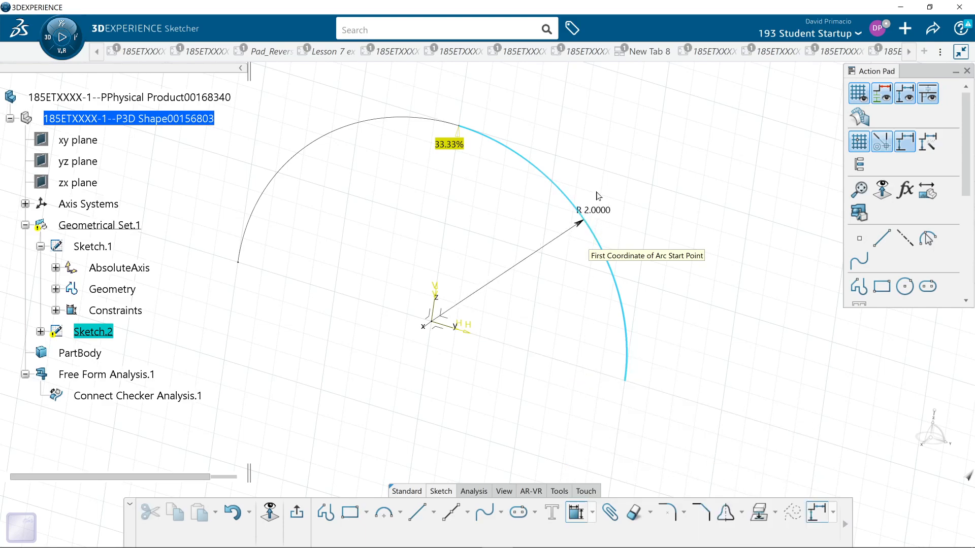
pyautogui.click(596, 202)
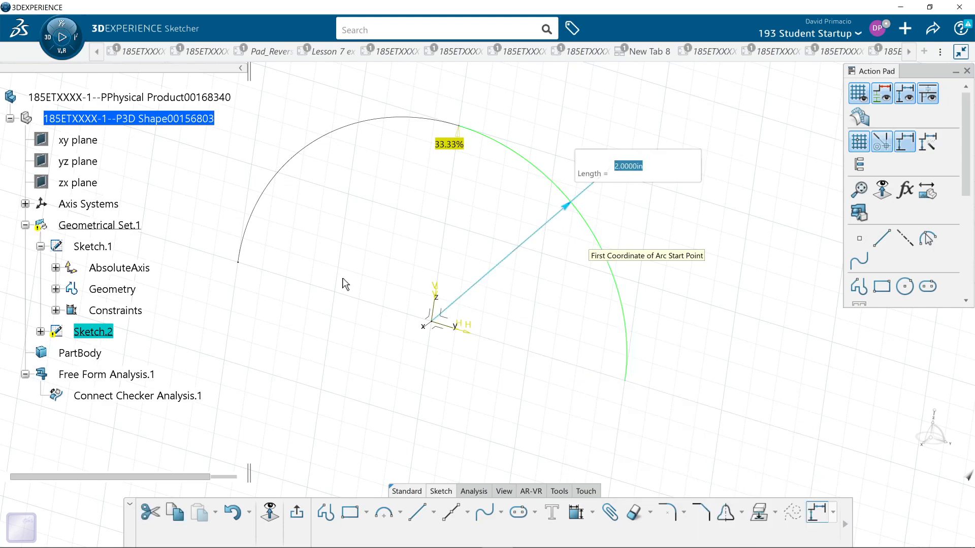
pyautogui.press('Return')
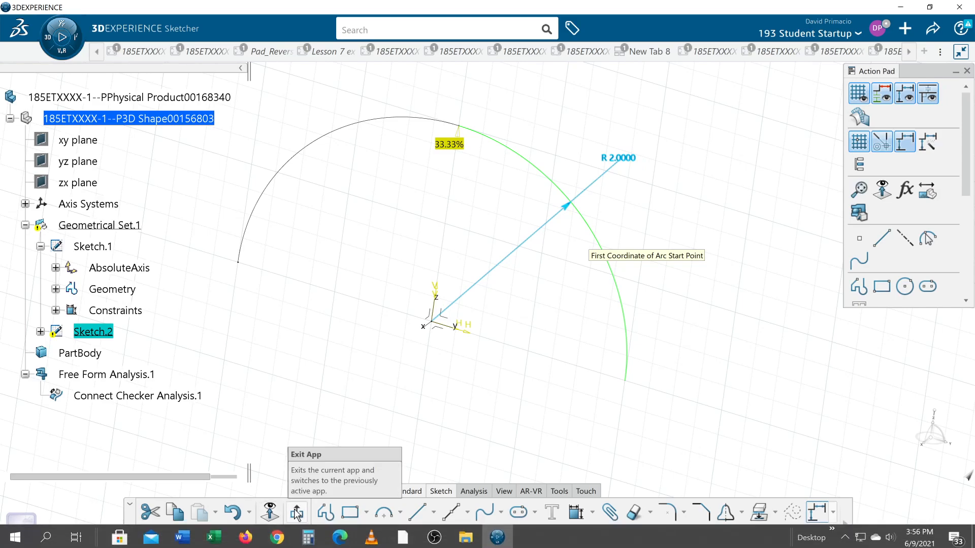
pyautogui.click(297, 514)
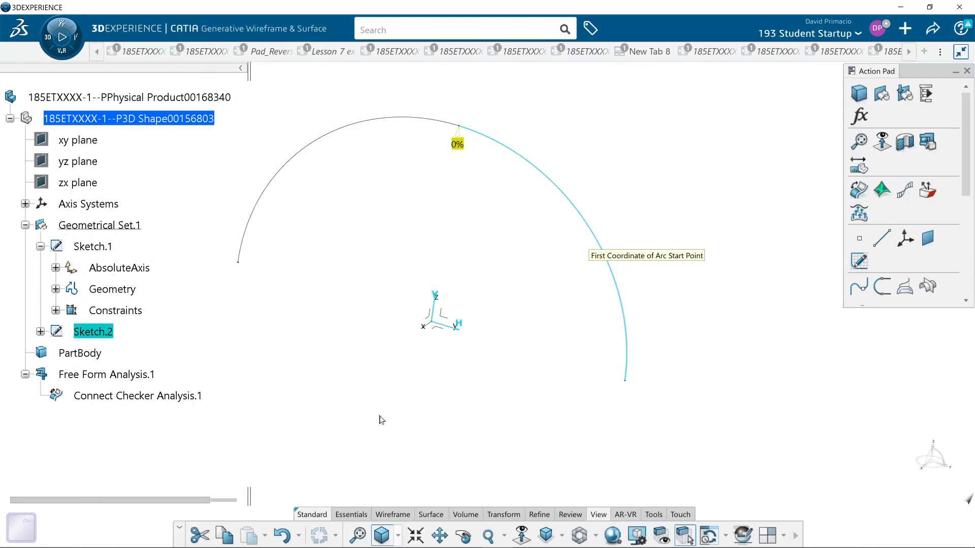
# Reopen Connect Checker Analysis.1 and check the G1, G0 and G2 continuity between the two arcs.
pyautogui.moveTo(393, 439); pyautogui.dragTo(394, 434, button='middle')
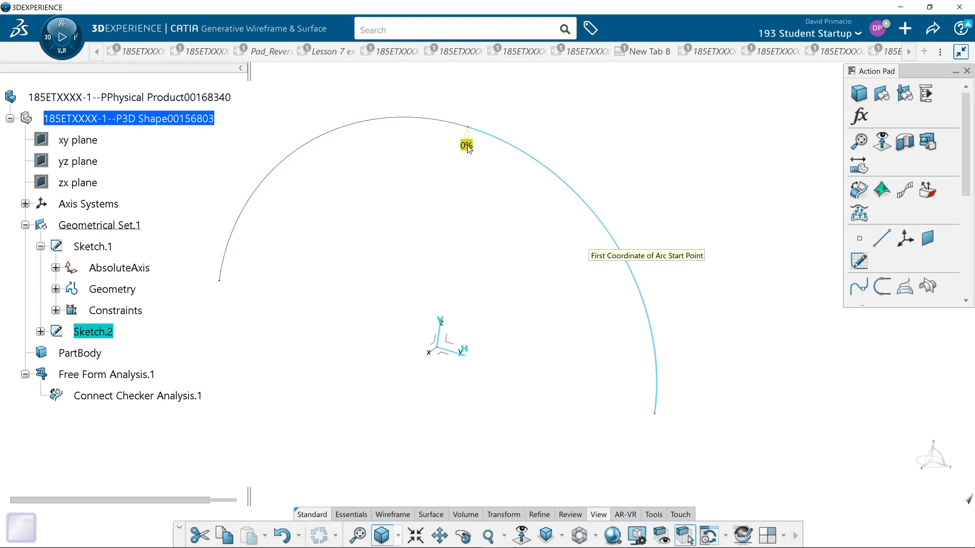
pyautogui.click(122, 397)
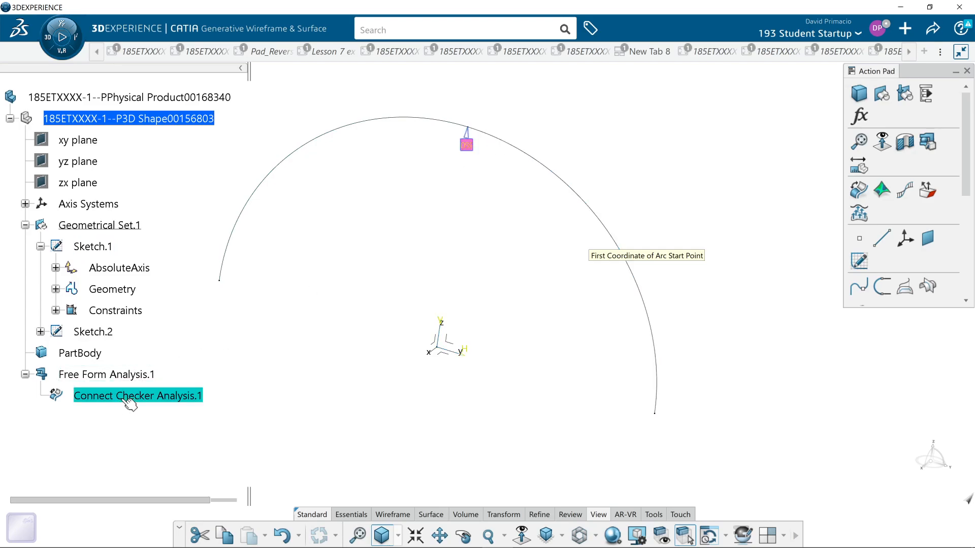
pyautogui.doubleClick(121, 396)
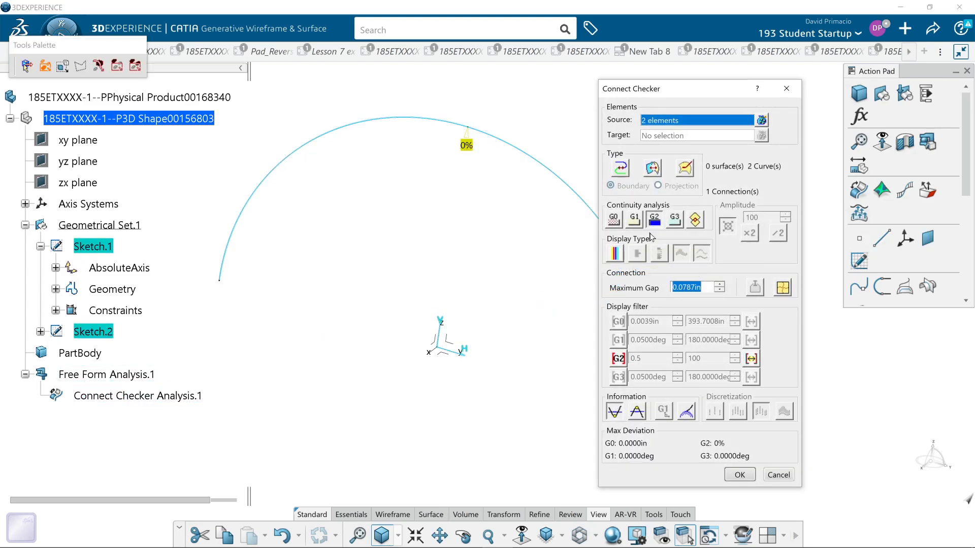
pyautogui.click(634, 219)
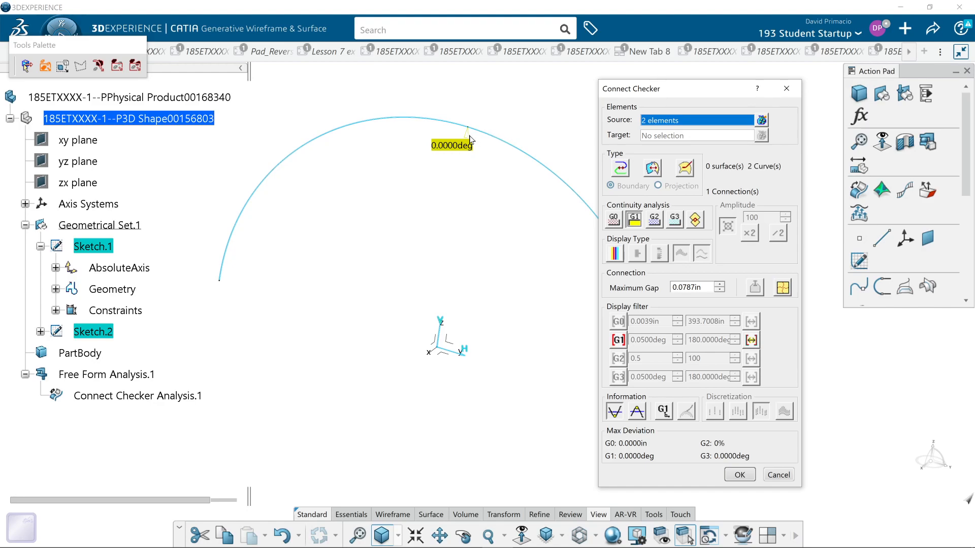
pyautogui.click(614, 220)
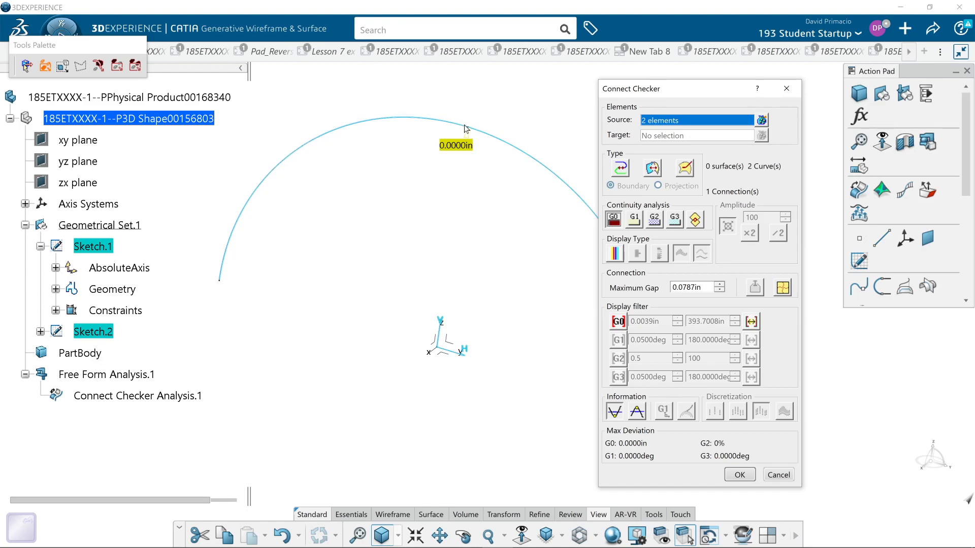
pyautogui.moveTo(400, 372)
pyautogui.mouseDown(button='middle')
pyautogui.moveTo(389, 368)
pyautogui.moveTo(402, 395)
pyautogui.mouseUp(button='middle')
pyautogui.moveTo(498, 431); pyautogui.dragTo(459, 396, button='middle')
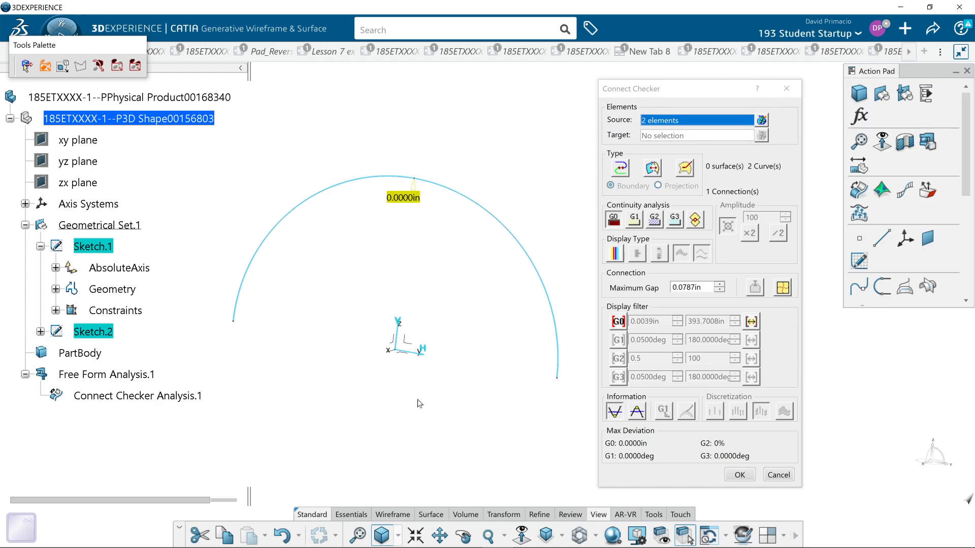
pyautogui.click(656, 217)
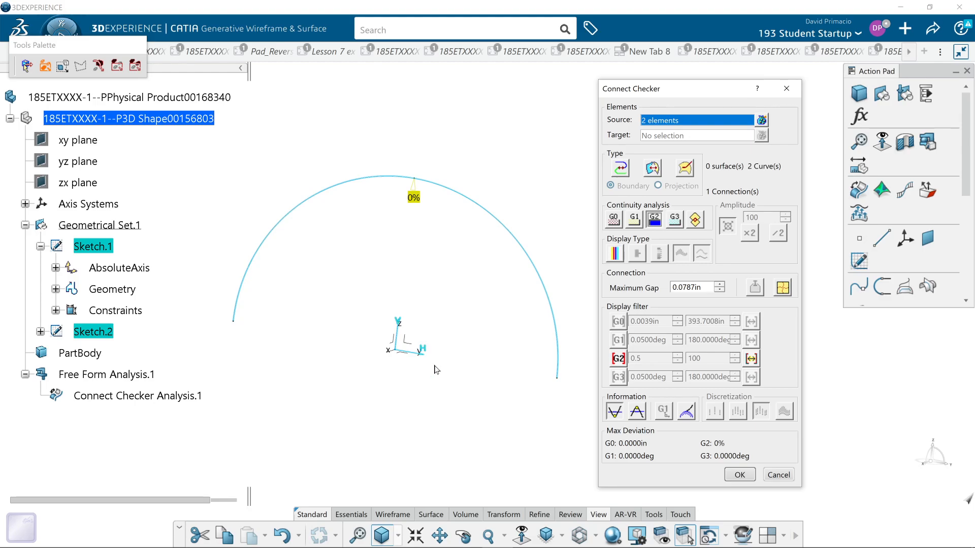
pyautogui.hotkey('alt', 'Tab')
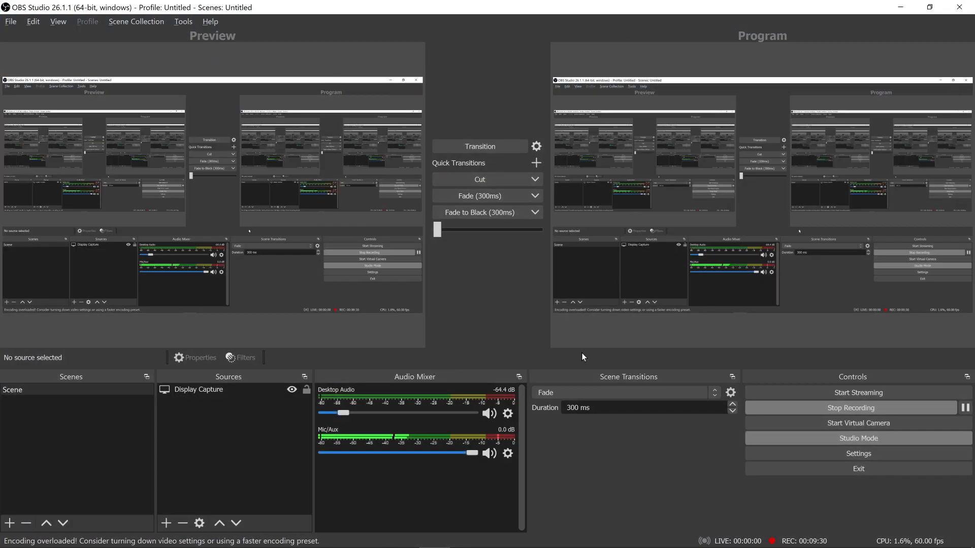